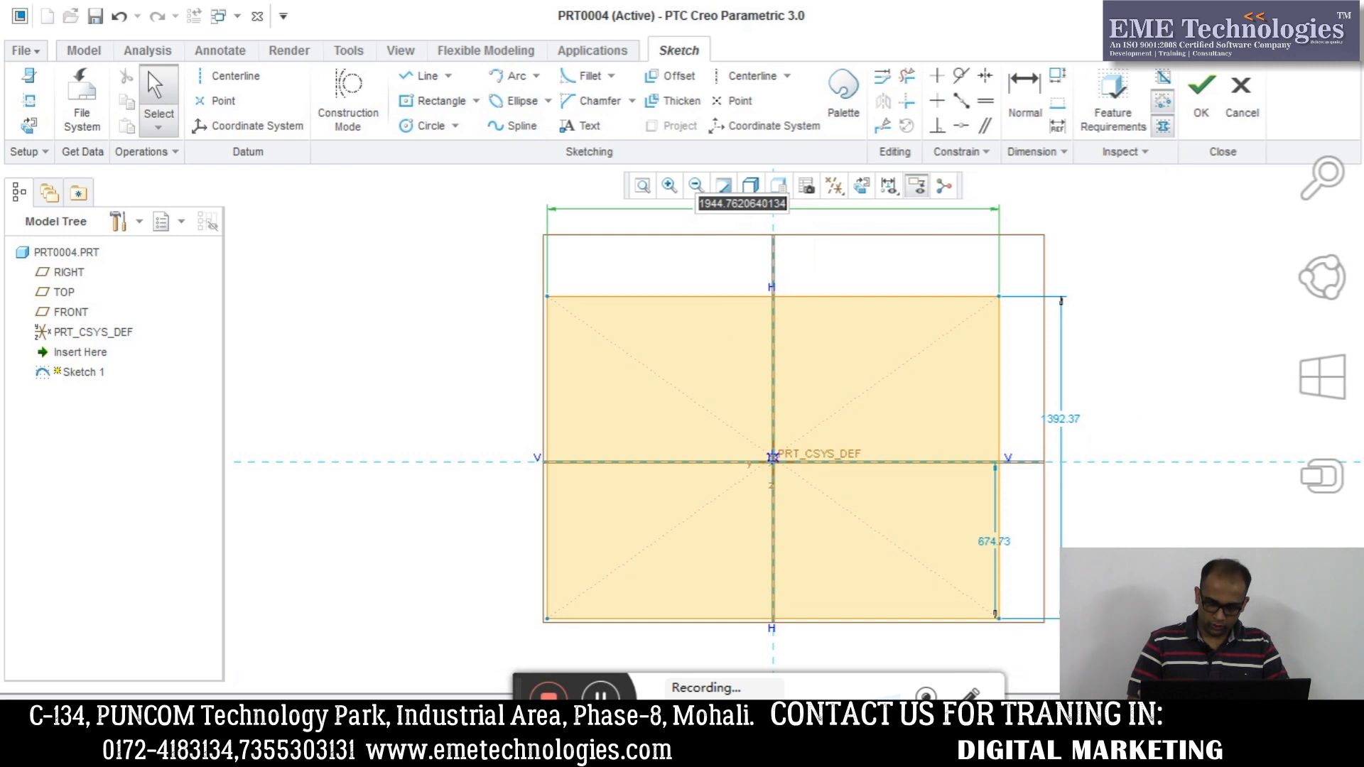
Set the sketched rectangle's width to 500 and height to 200, and finish the sketch
text(500)
key(Return)
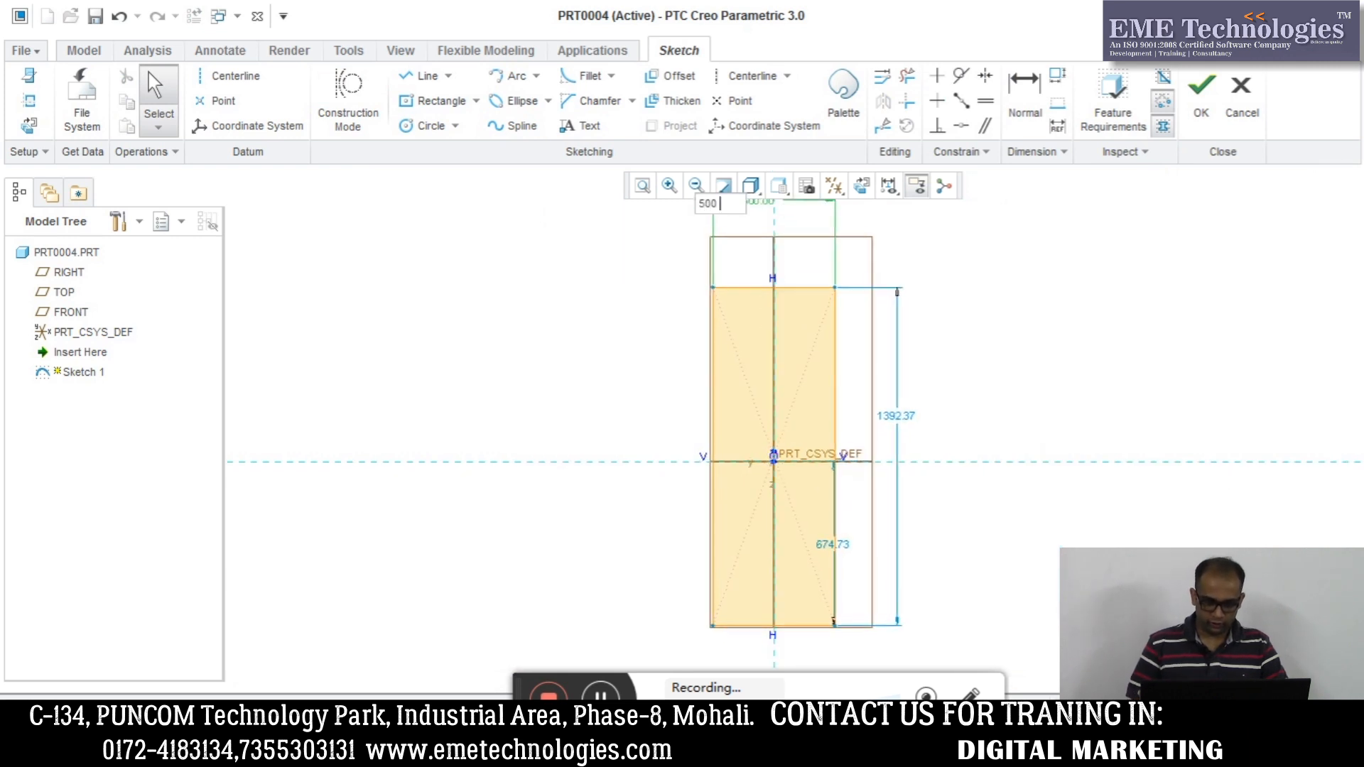
double_click(904, 413)
text(2)
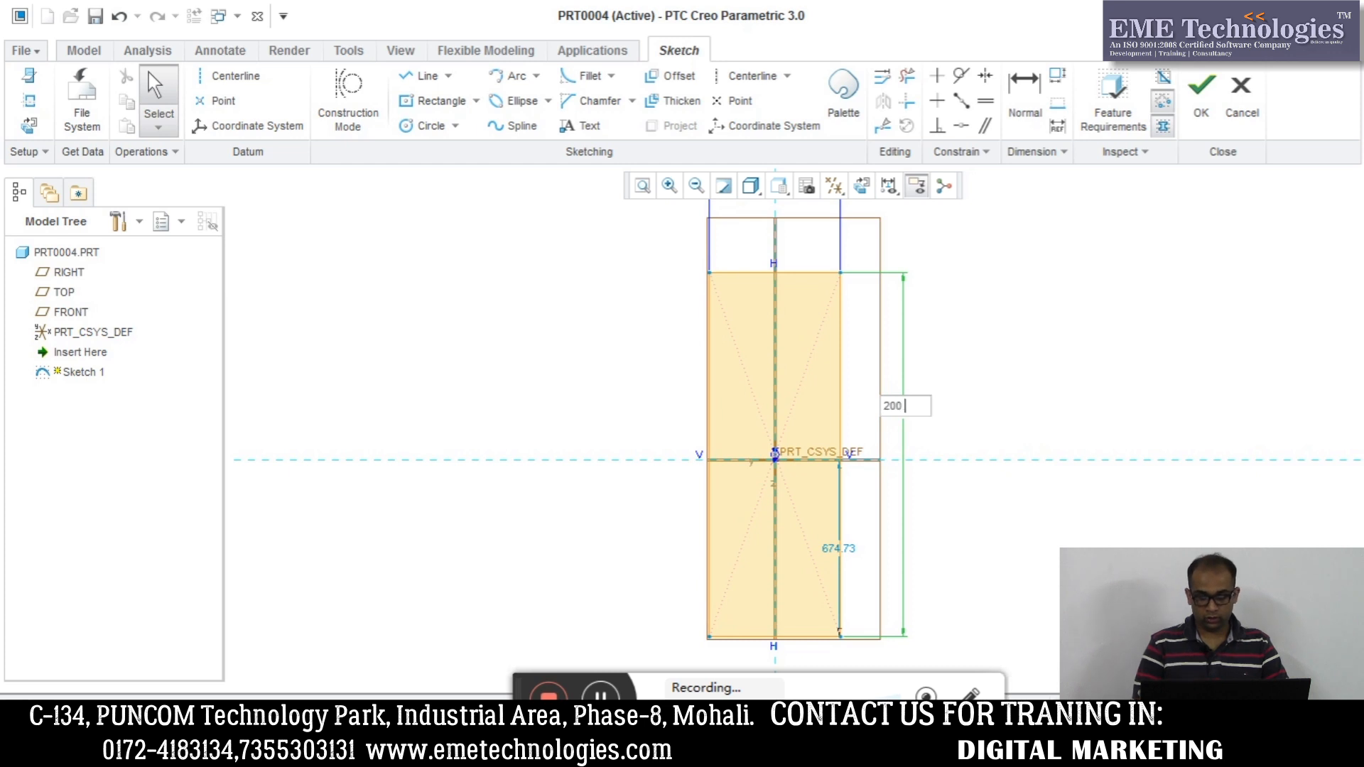
text(00)
key(Return)
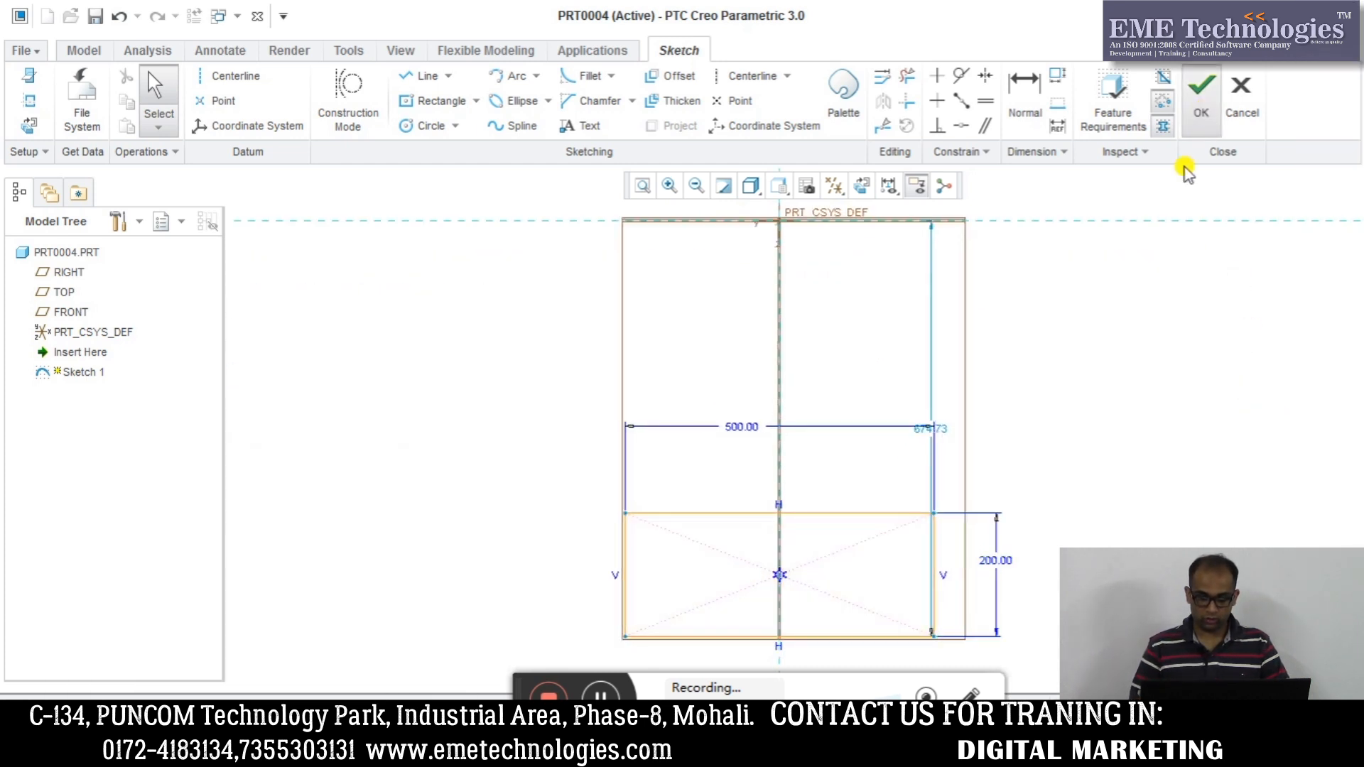
click(1199, 100)
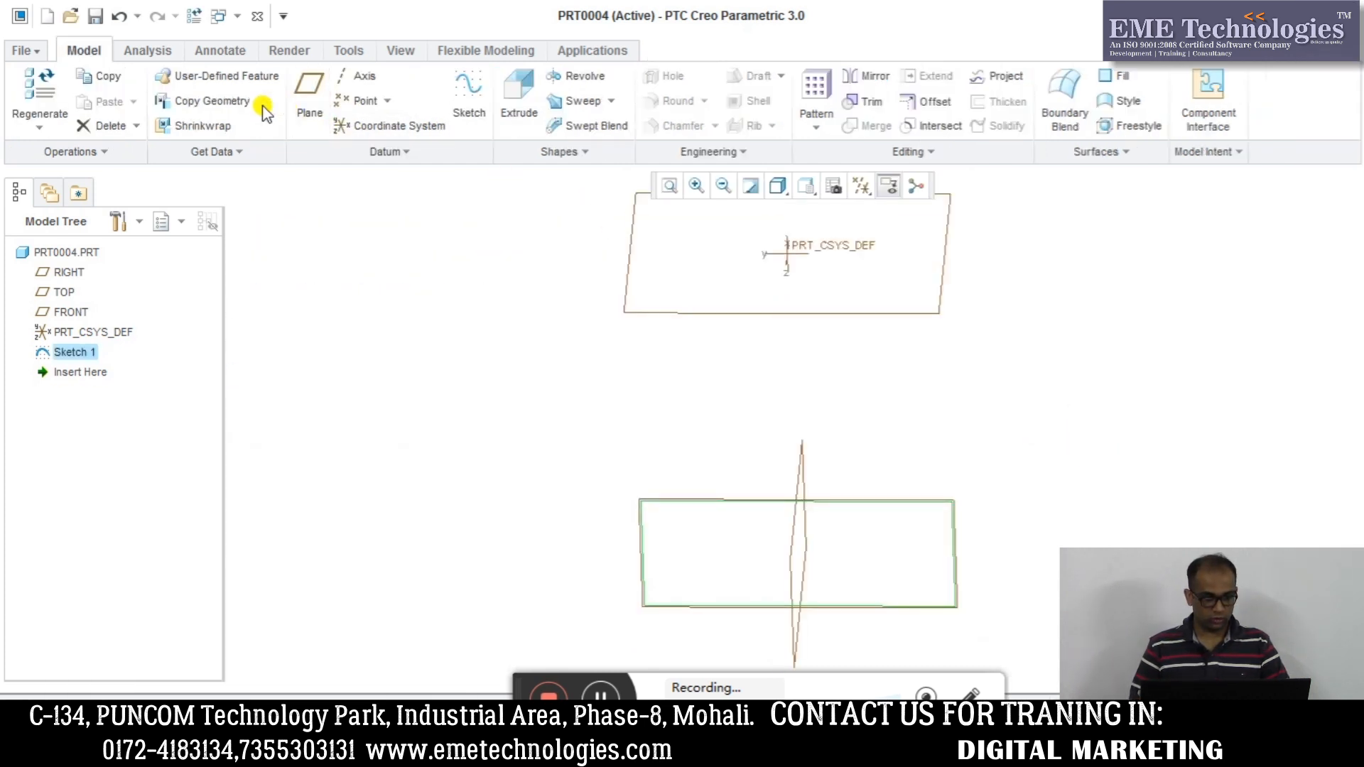
Extrude the rectangle into a solid block to a depth of 160, symmetric about the sketch plane
click(519, 96)
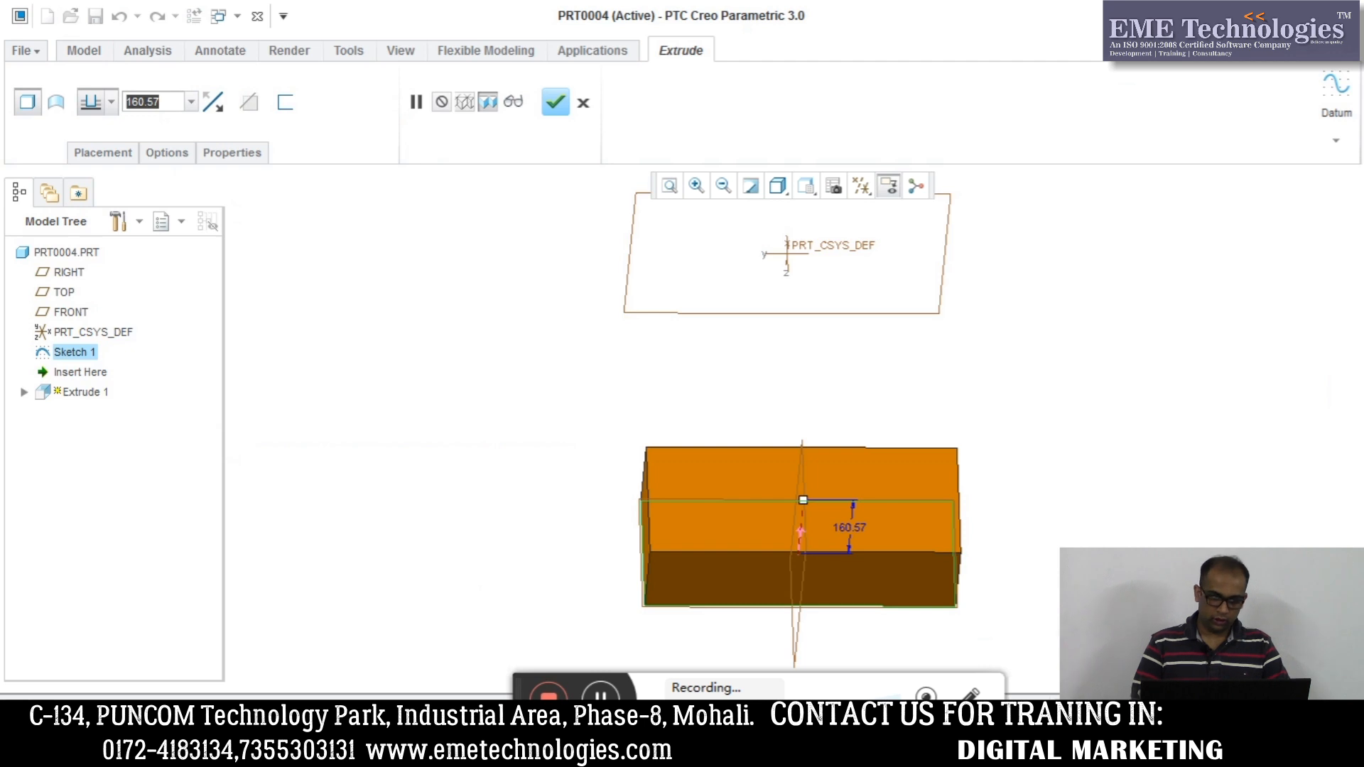
text(1)
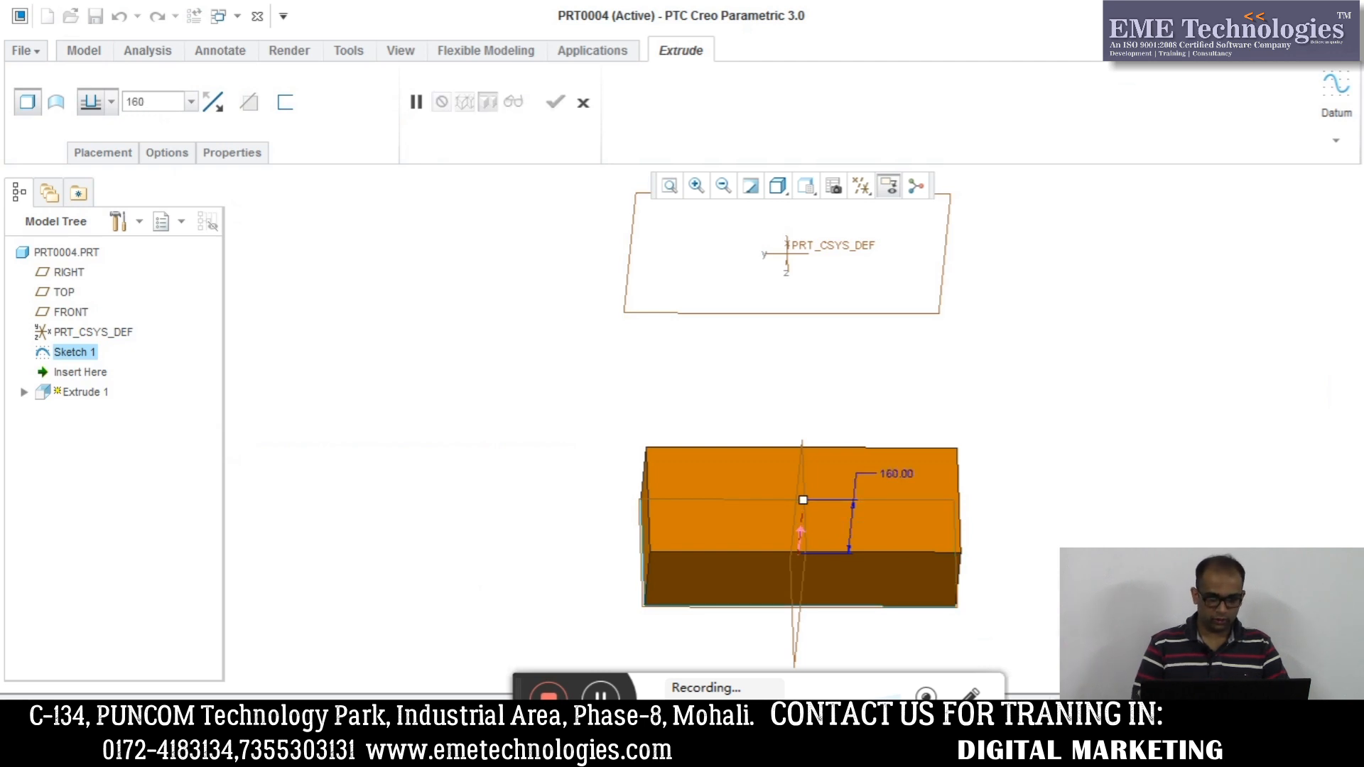
key(Return)
click(108, 100)
click(97, 152)
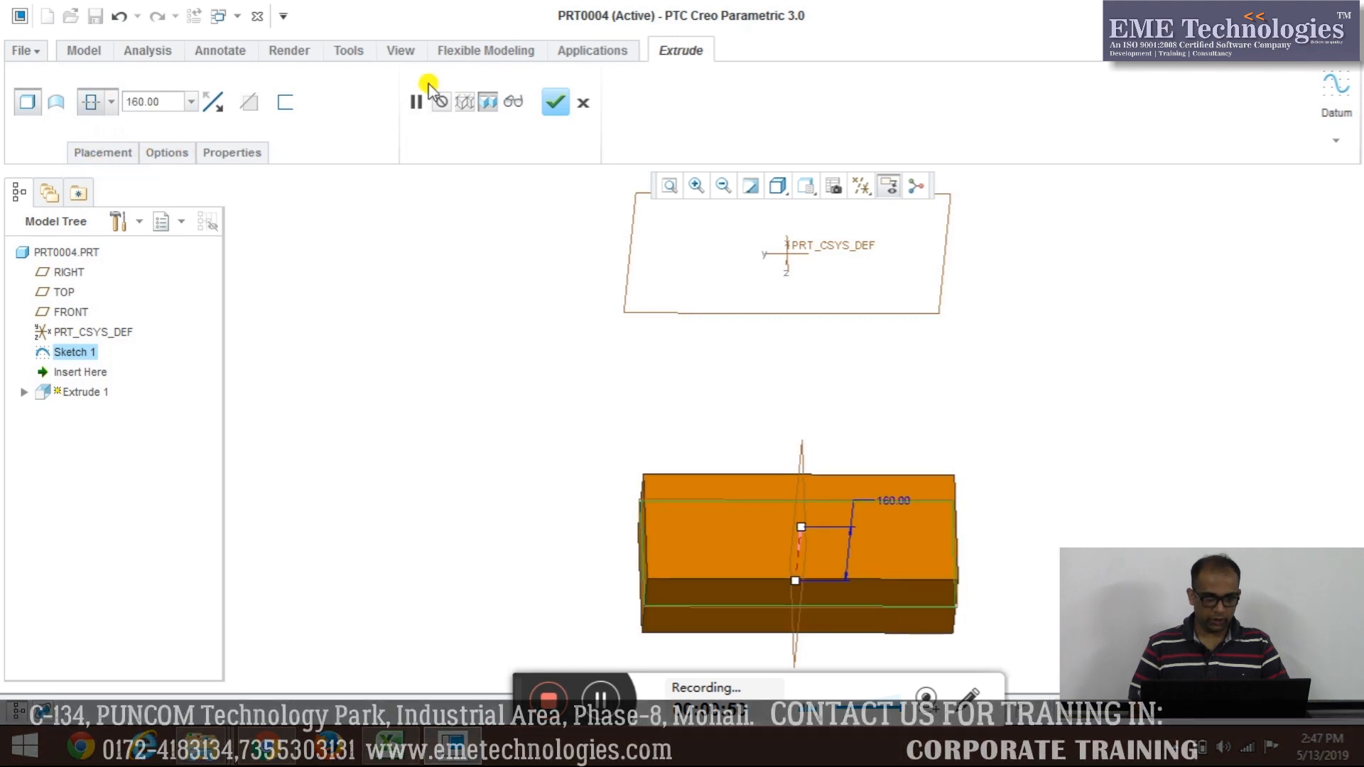
click(557, 103)
Show the block as Shading With Edges and hide all datum planes, axes, points and coordinate systems
middle_drag(715, 518, 718, 469)
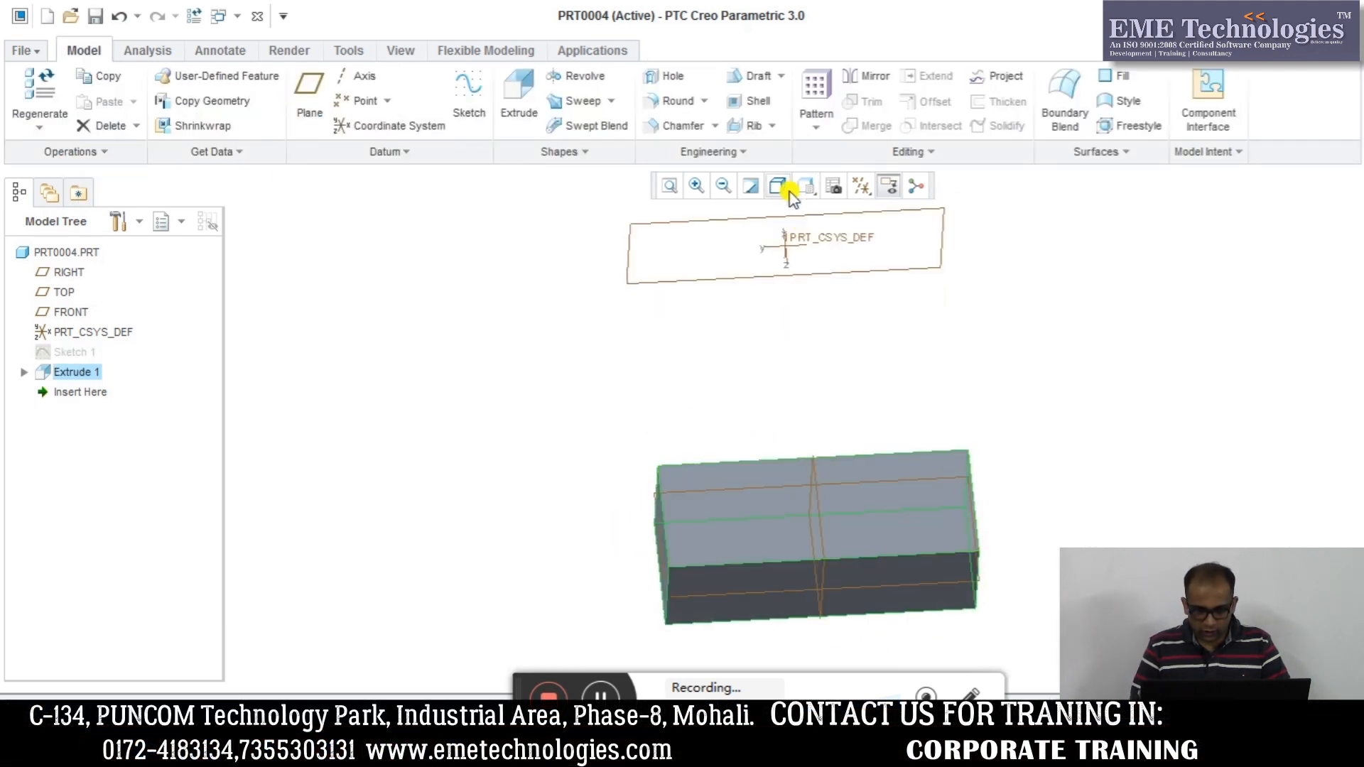
click(790, 195)
click(784, 235)
click(861, 186)
click(872, 211)
middle_drag(557, 371, 618, 426)
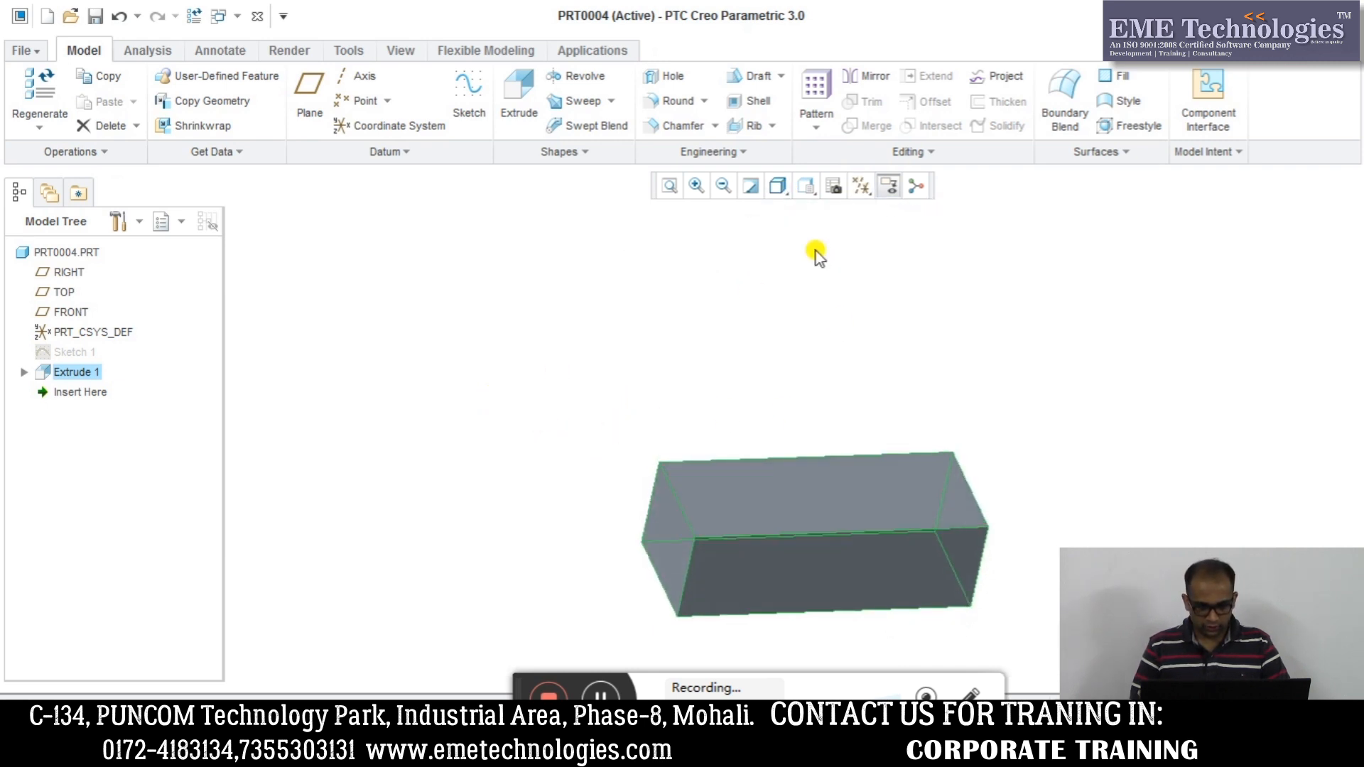
click(772, 192)
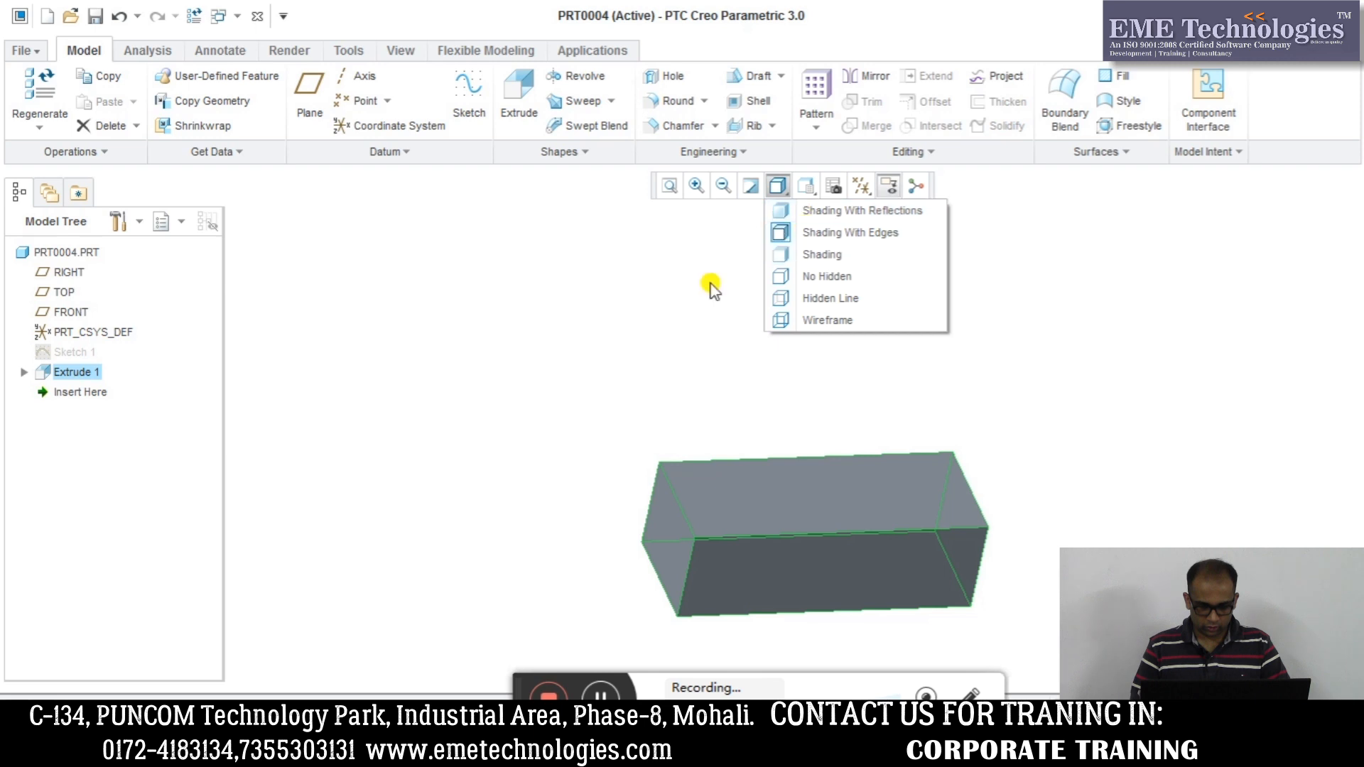
middle_drag(694, 310, 704, 478)
Sketch a corner rectangle about 112 wide and 265 high on the block's upper face, overlapping its left end
click(702, 483)
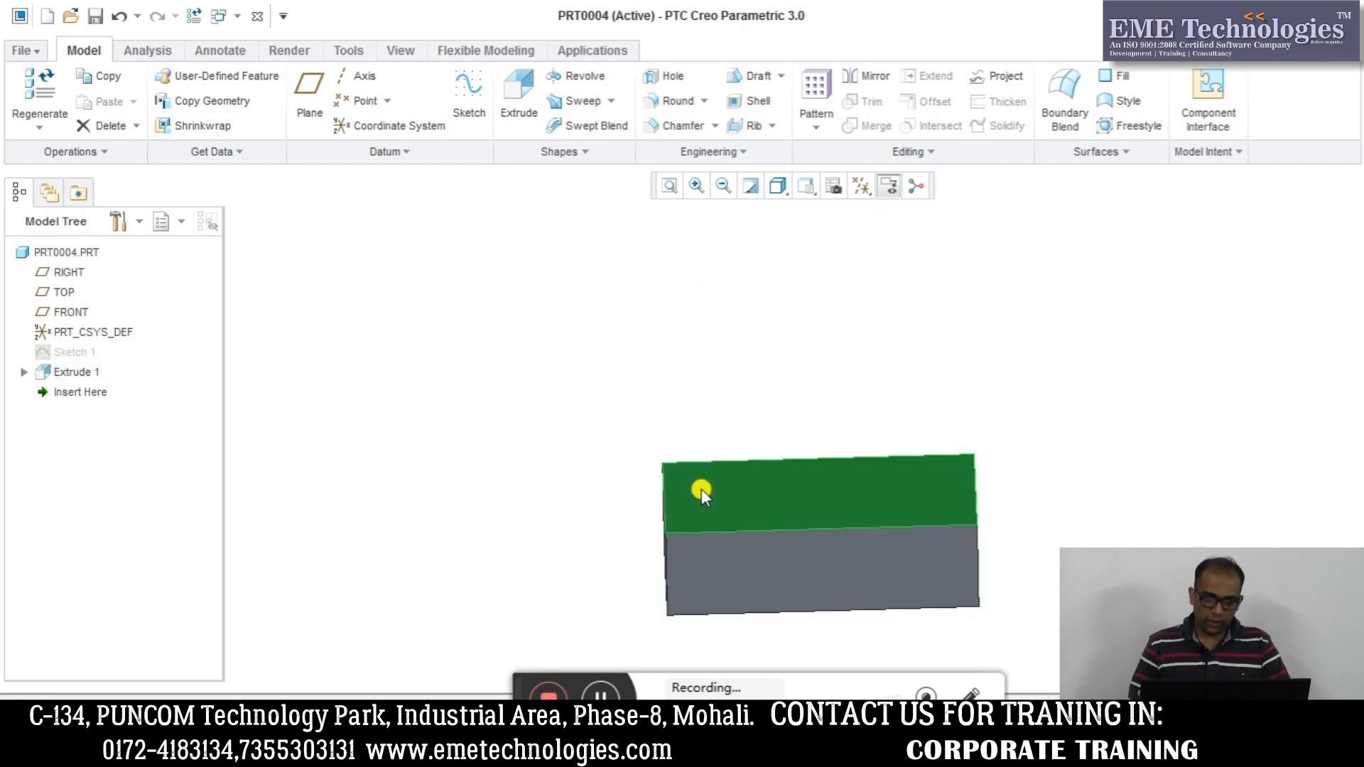
click(469, 96)
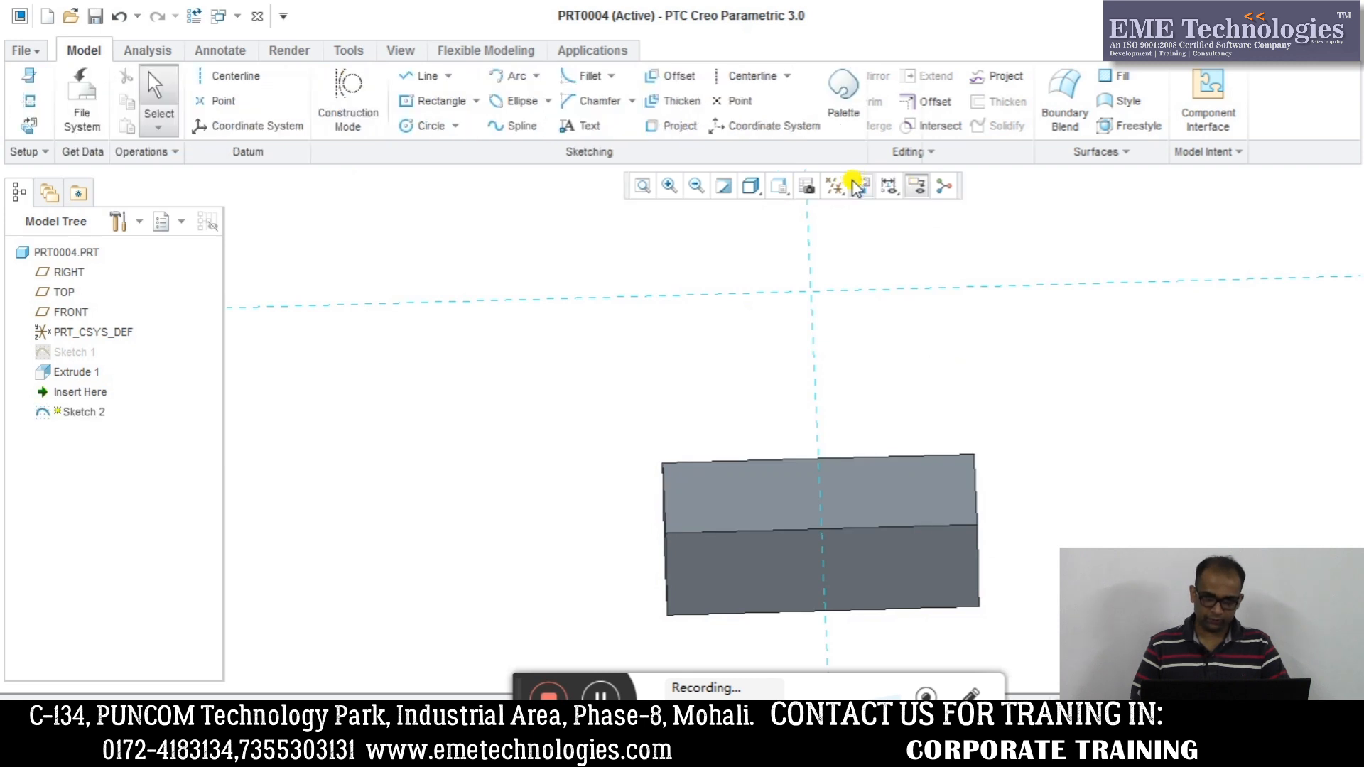
click(889, 187)
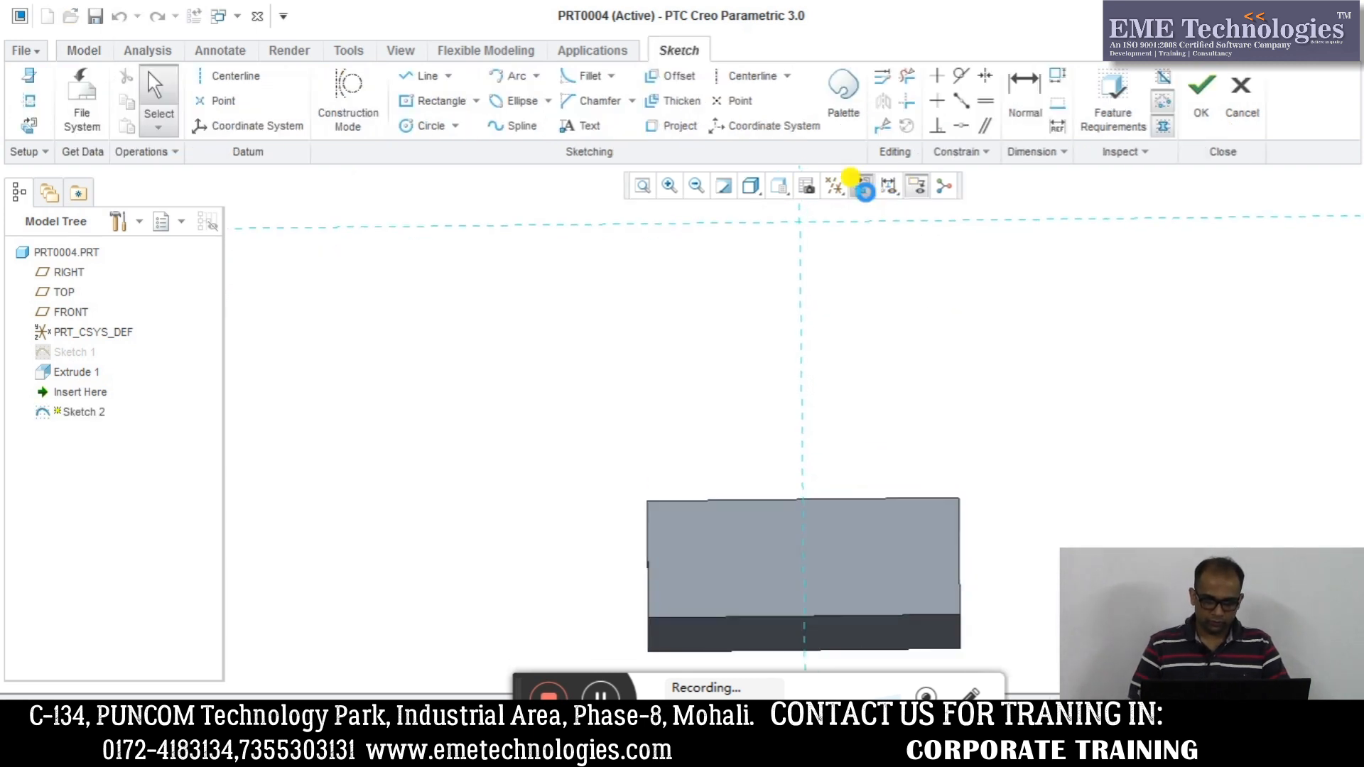
click(475, 100)
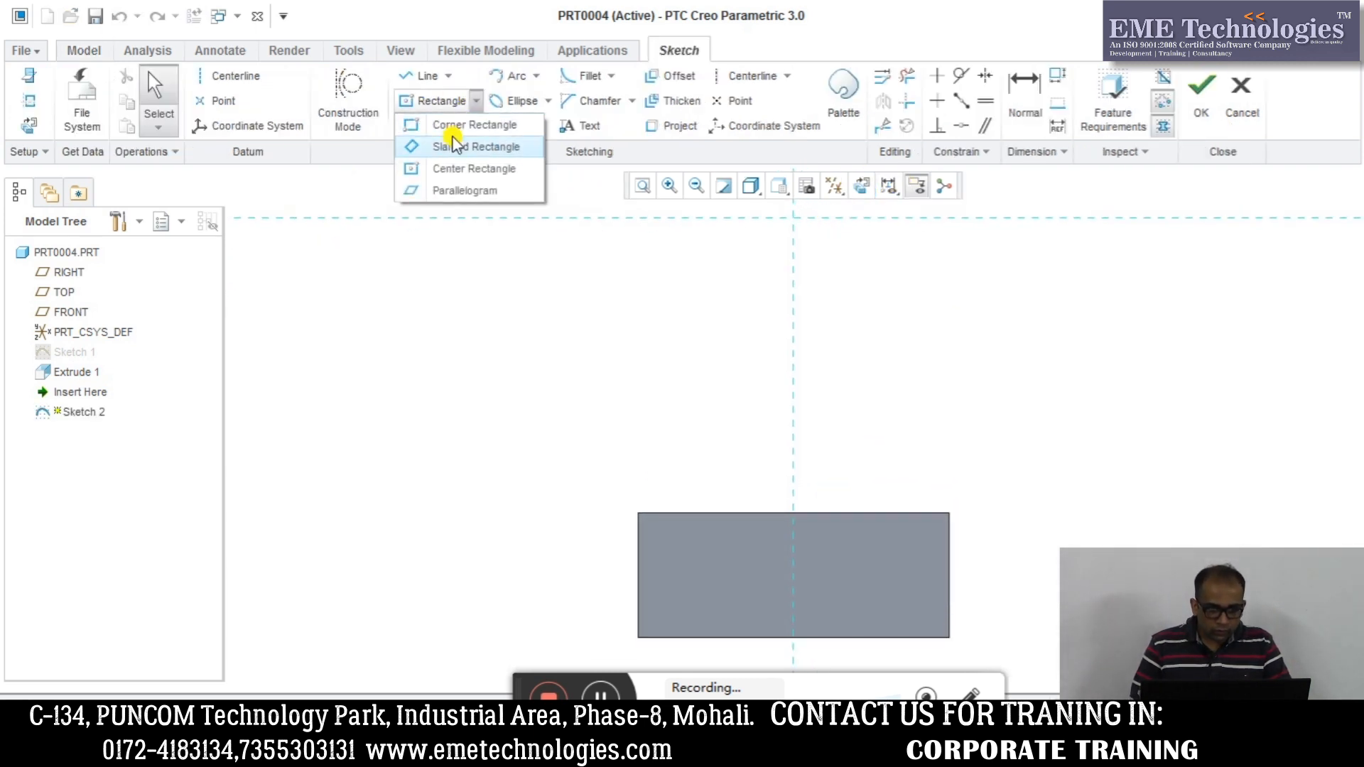
click(434, 153)
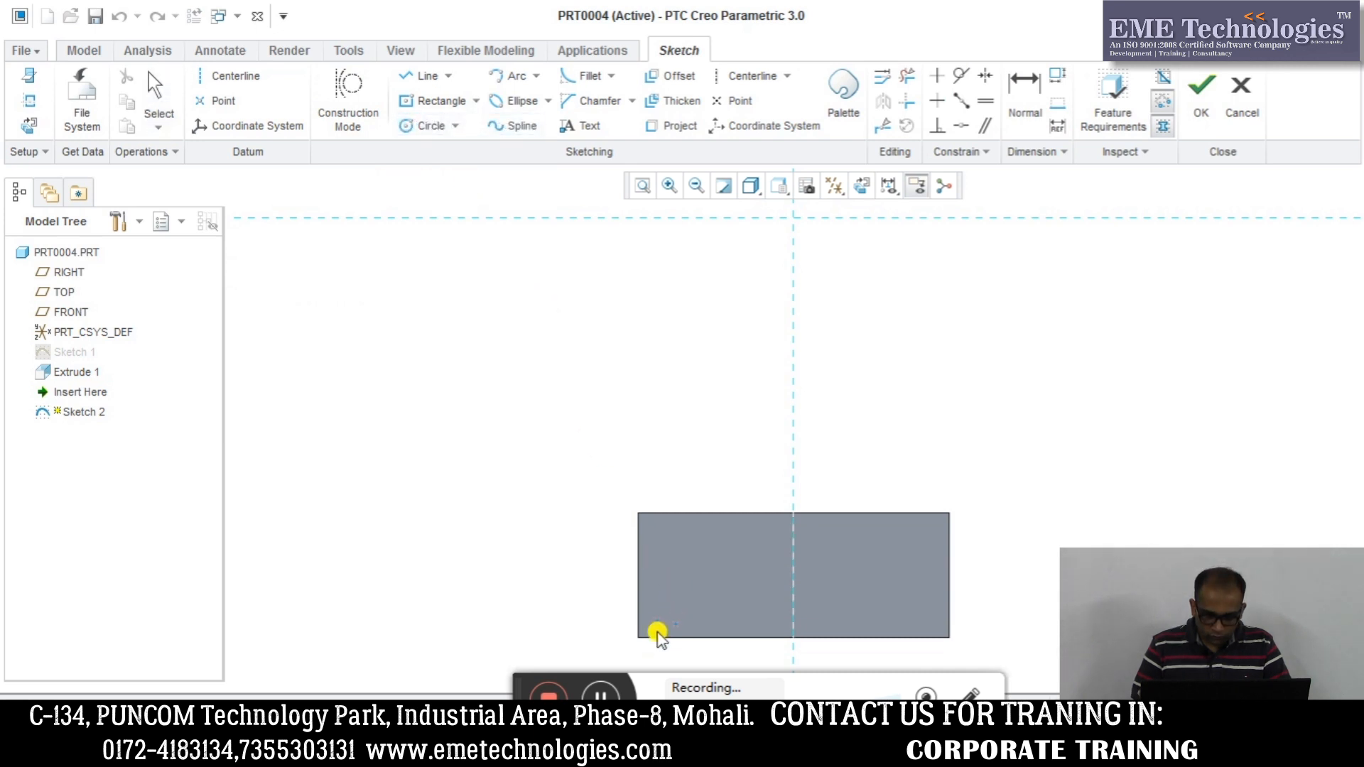
click(644, 648)
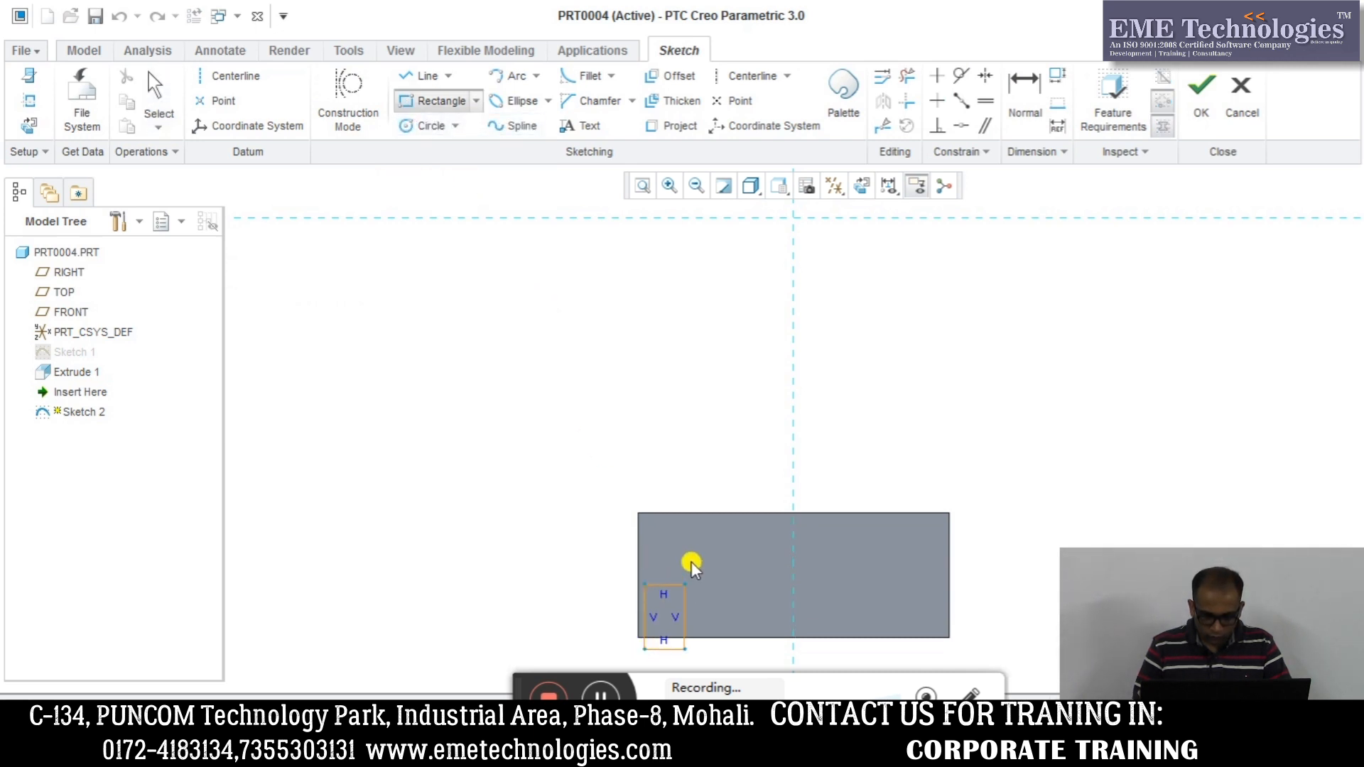
click(714, 484)
middle_click(754, 564)
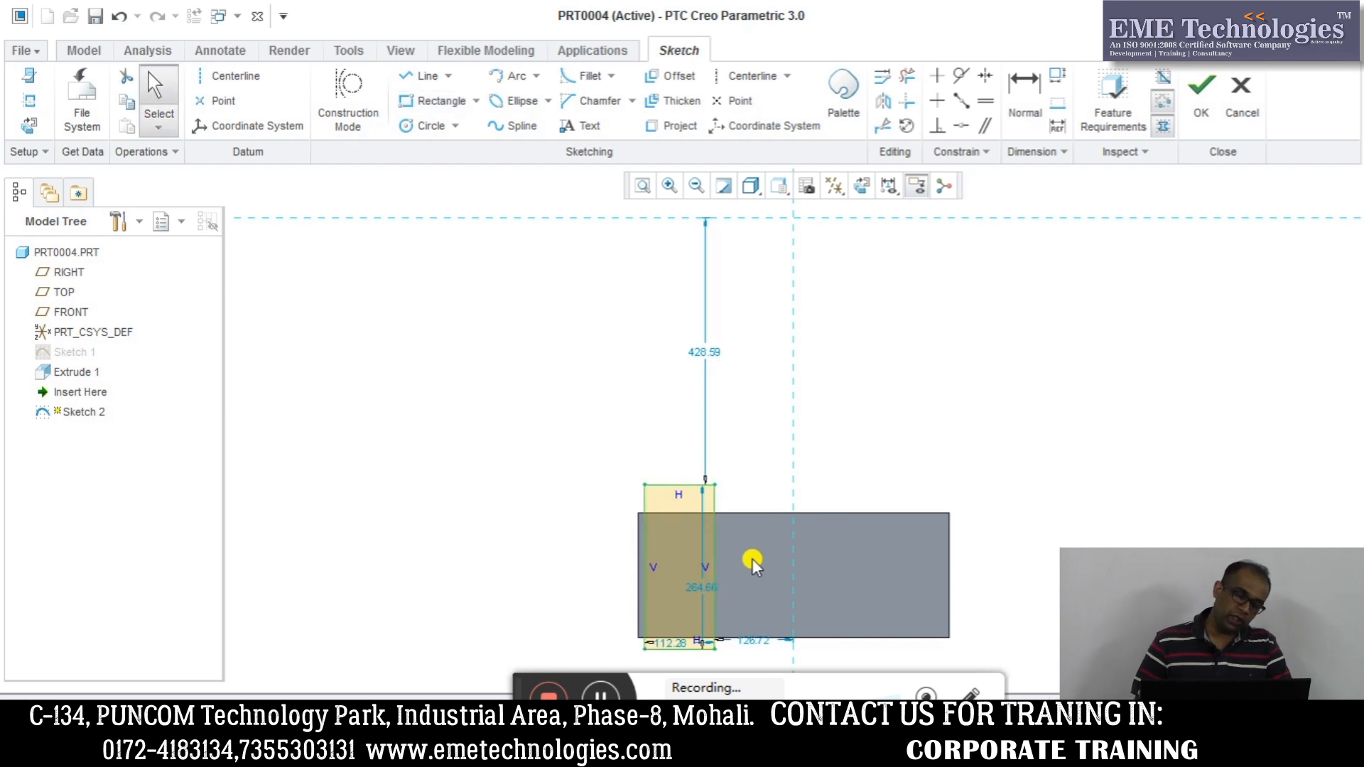
Add the face's left, upper and lower edges as references for the sketch
scroll(723, 572, up, 1)
scroll(735, 604, down, 2)
scroll(721, 642, up, 4)
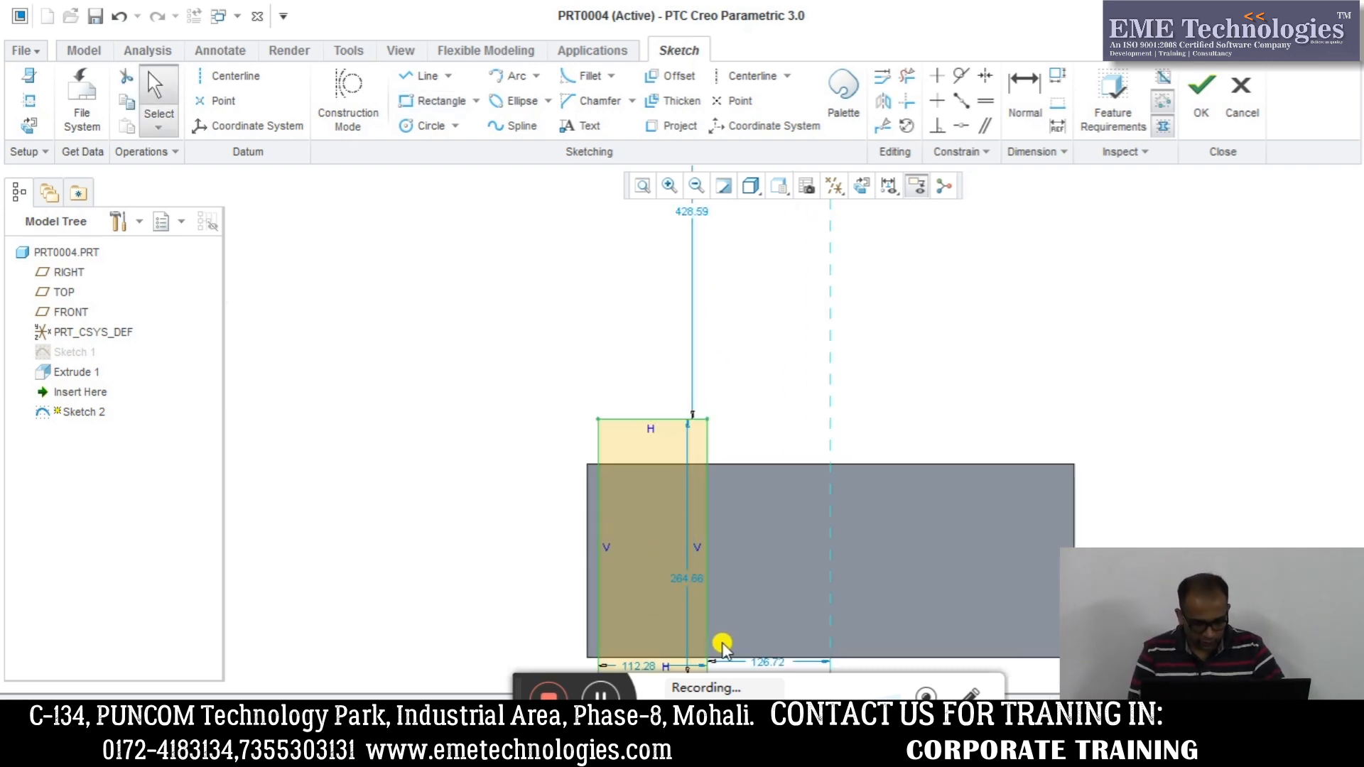
scroll(666, 648, up, 2)
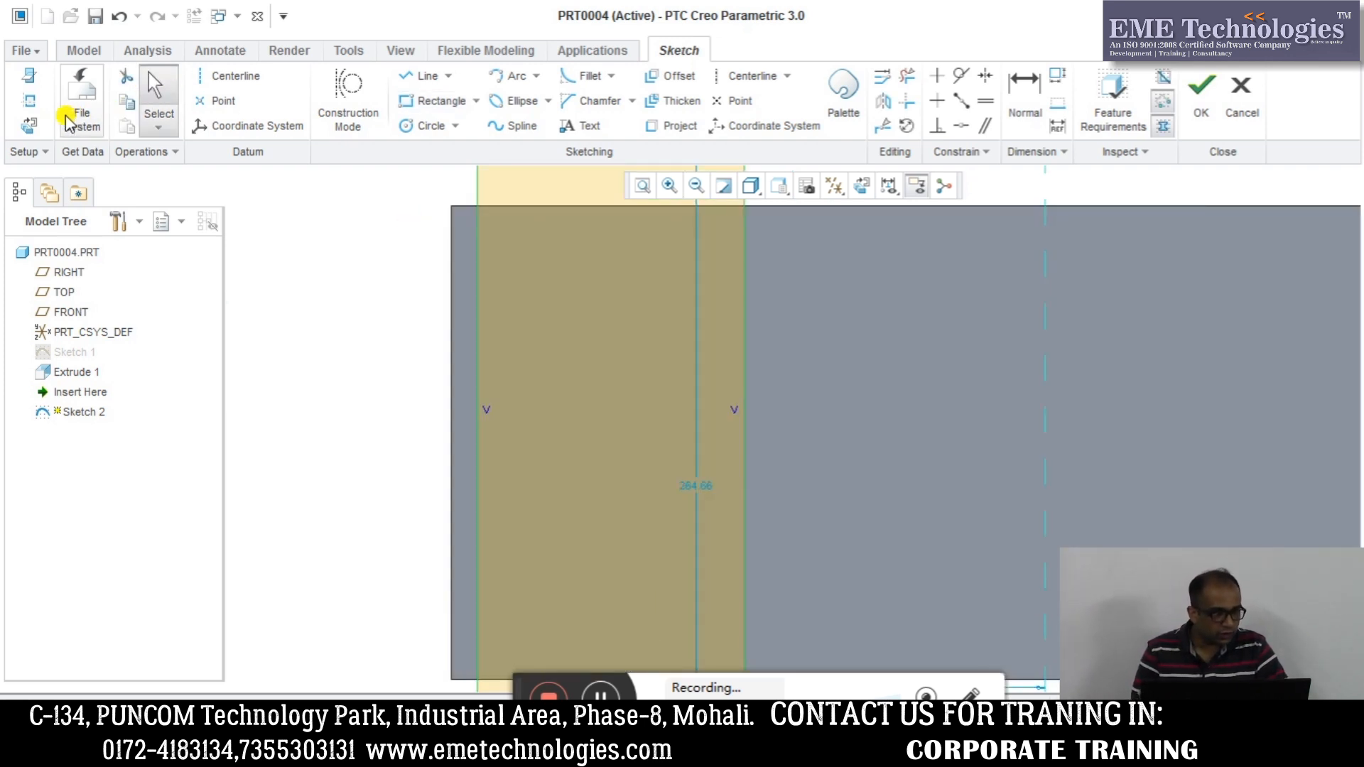
click(32, 104)
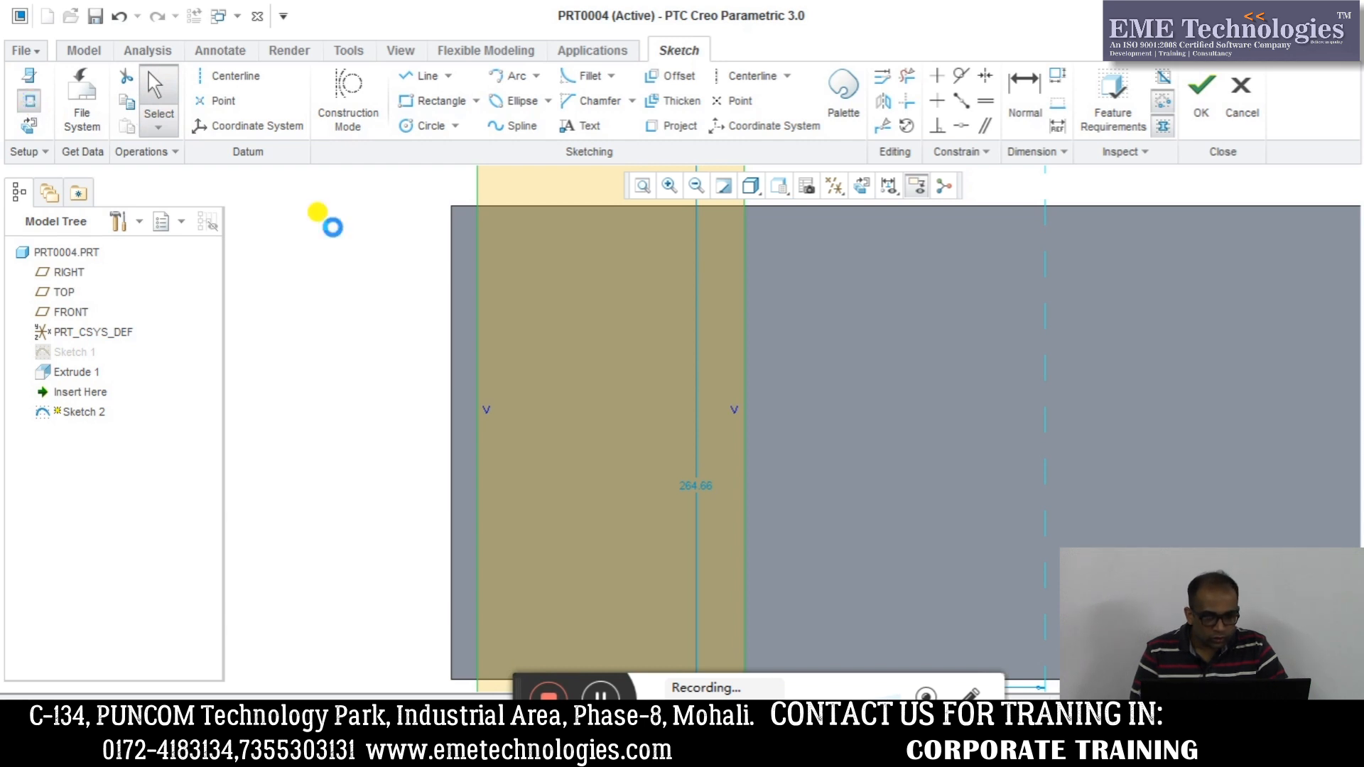
click(453, 277)
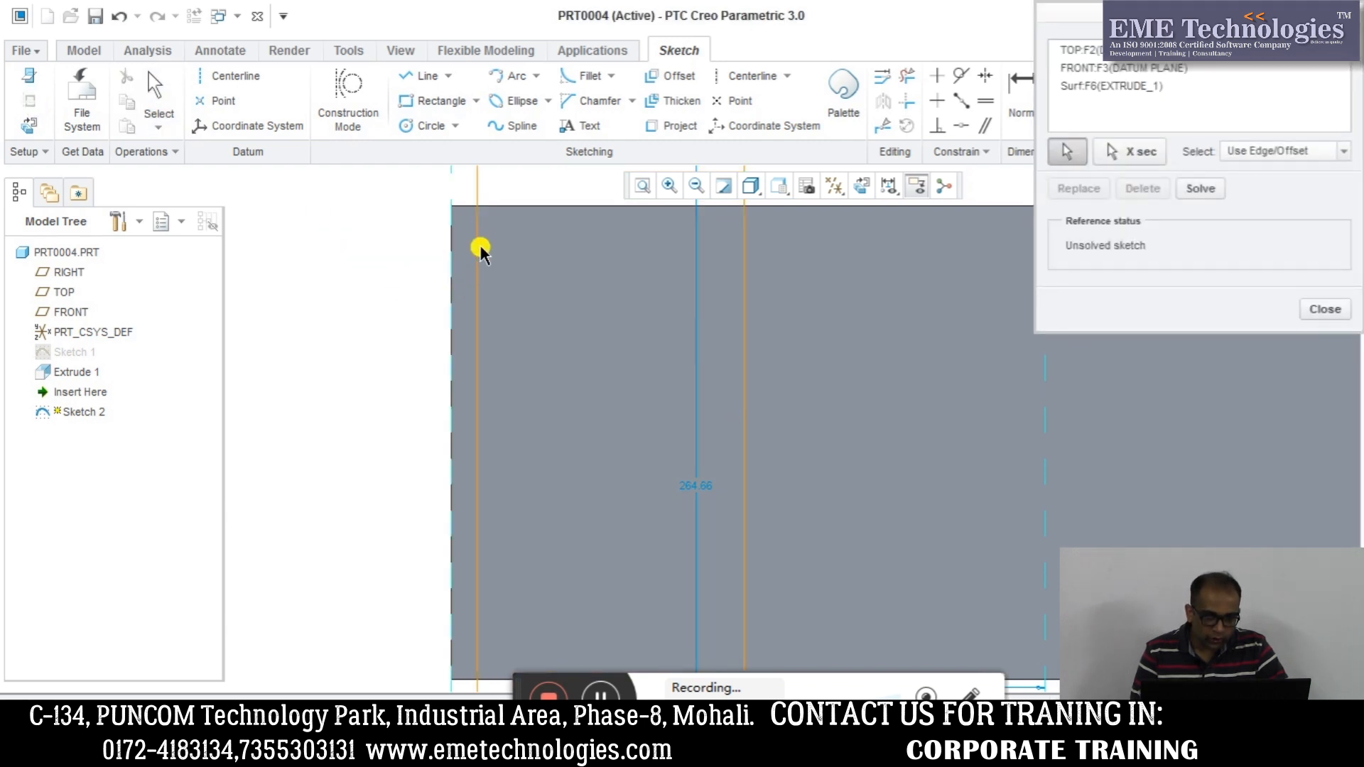
click(491, 206)
scroll(590, 387, down, 3)
click(624, 507)
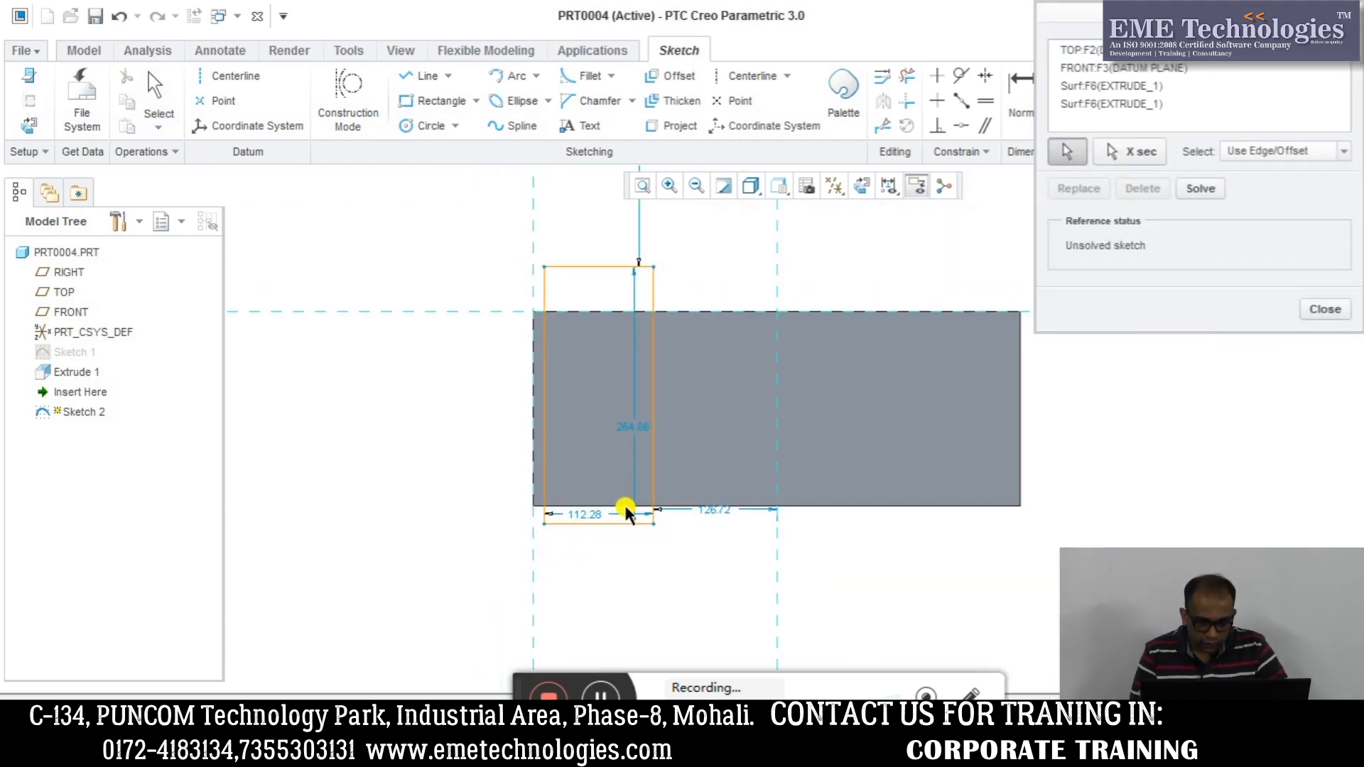
click(1325, 309)
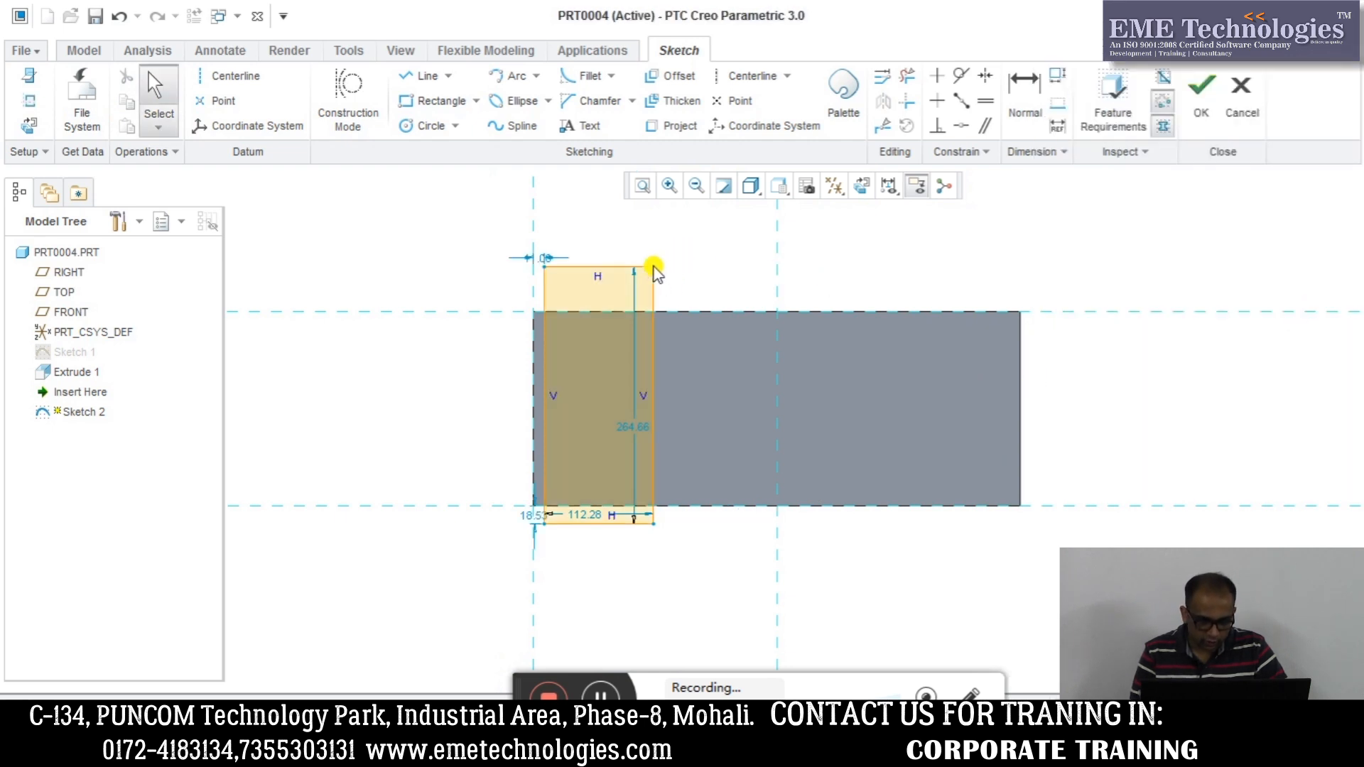
Make the rectangle's upper, lower and left sides coincident with the matching block edges, and finish the sketch
click(605, 270)
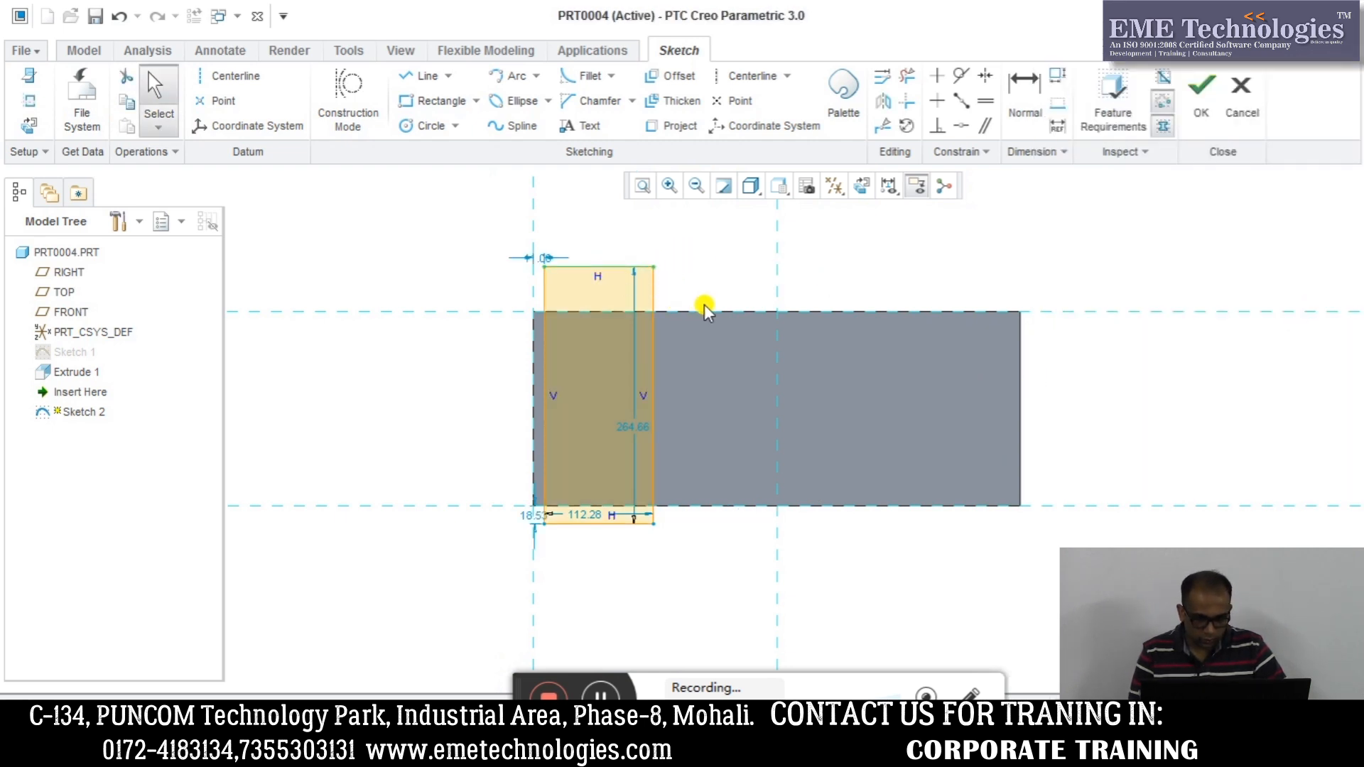
click(961, 128)
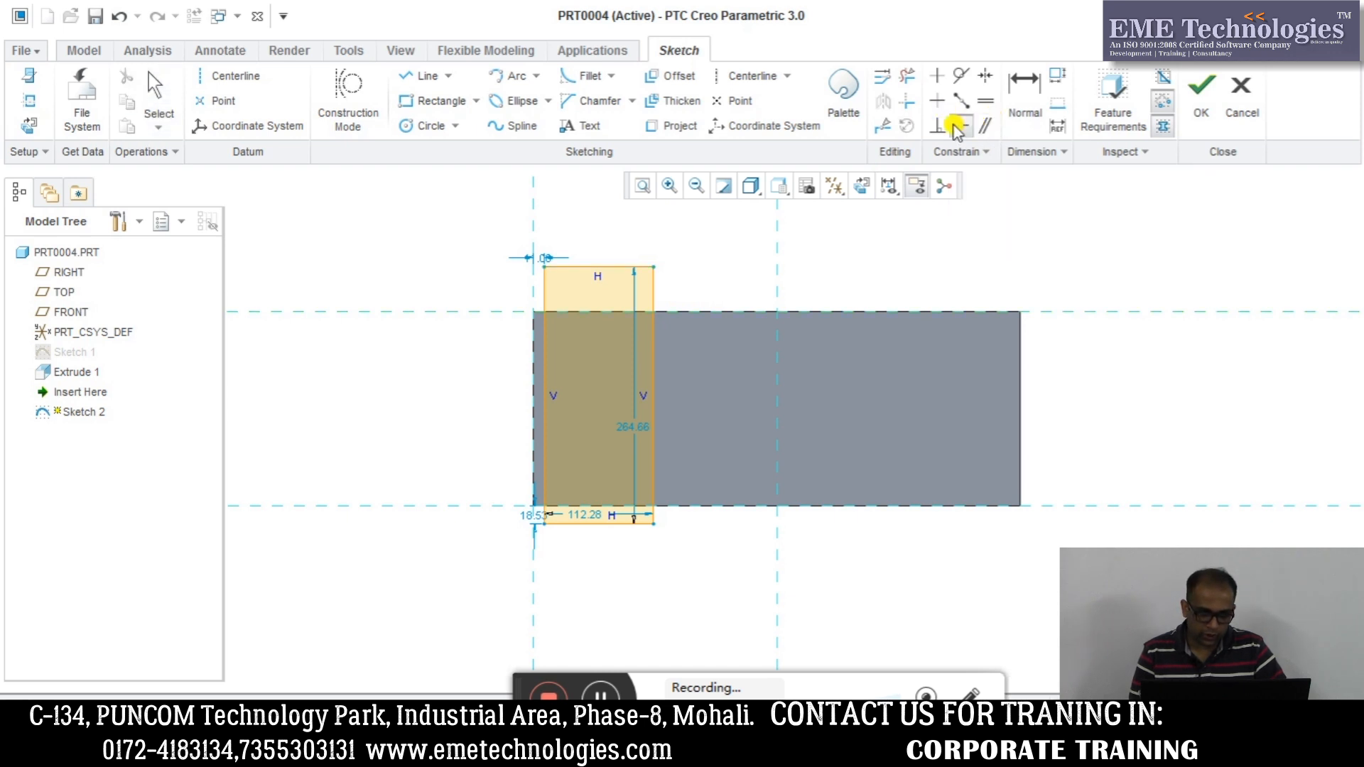
click(674, 312)
click(630, 525)
click(693, 506)
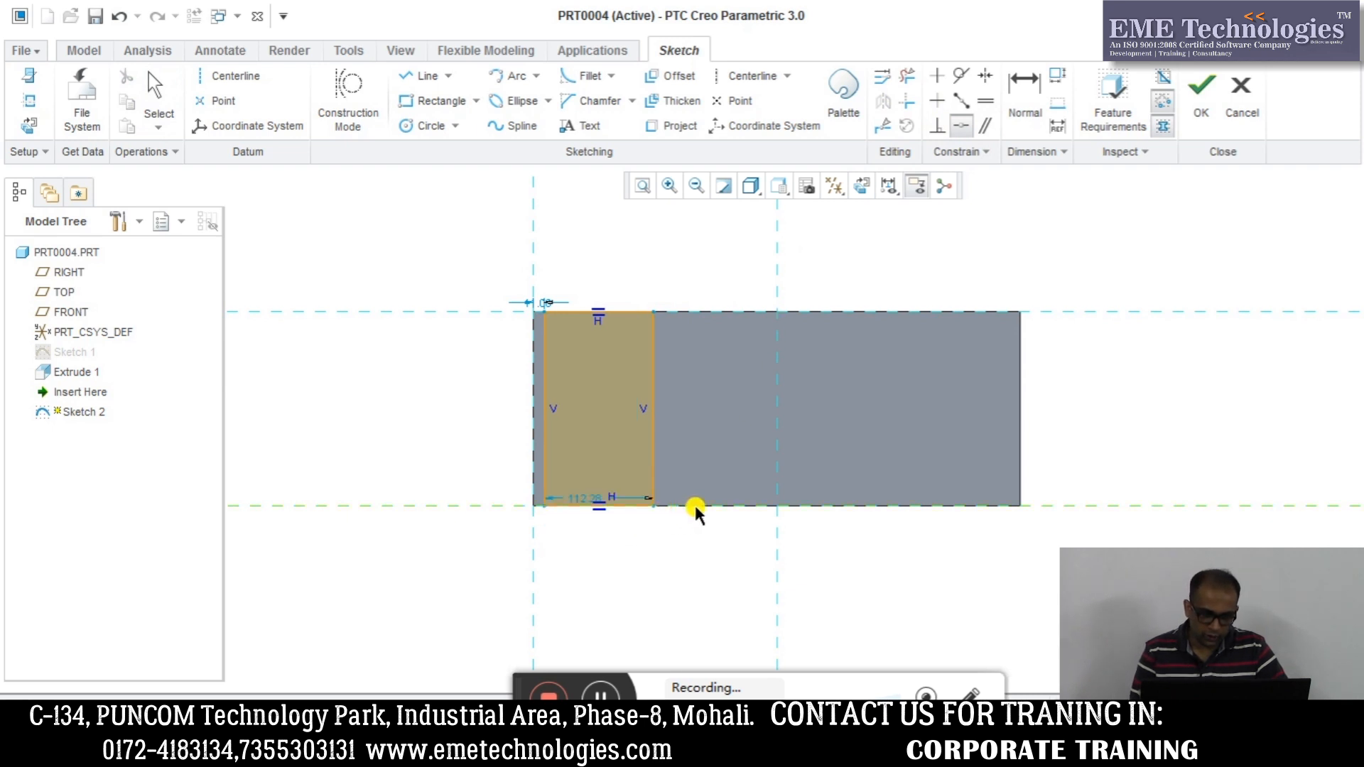
click(534, 407)
click(1200, 96)
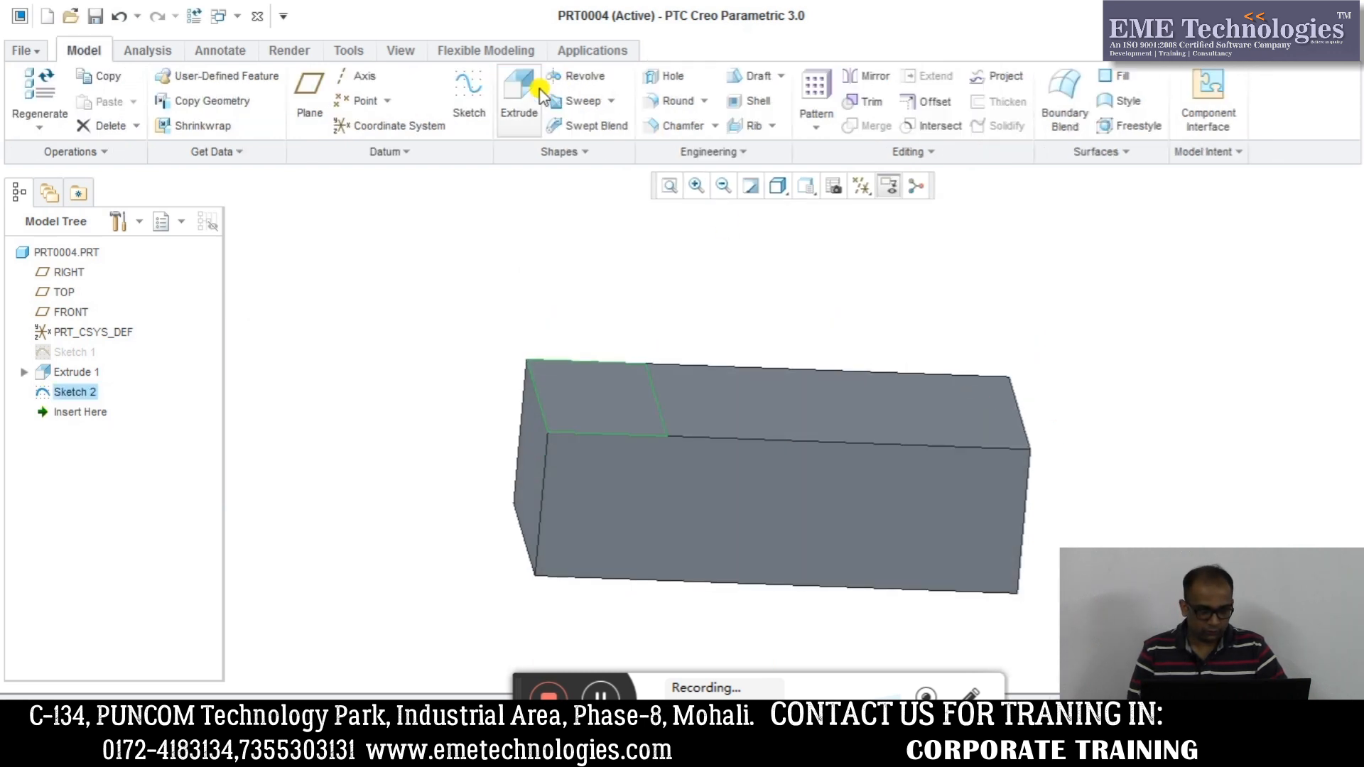
Extrude the new rectangle upward from the block to a blind depth of about 338
click(519, 96)
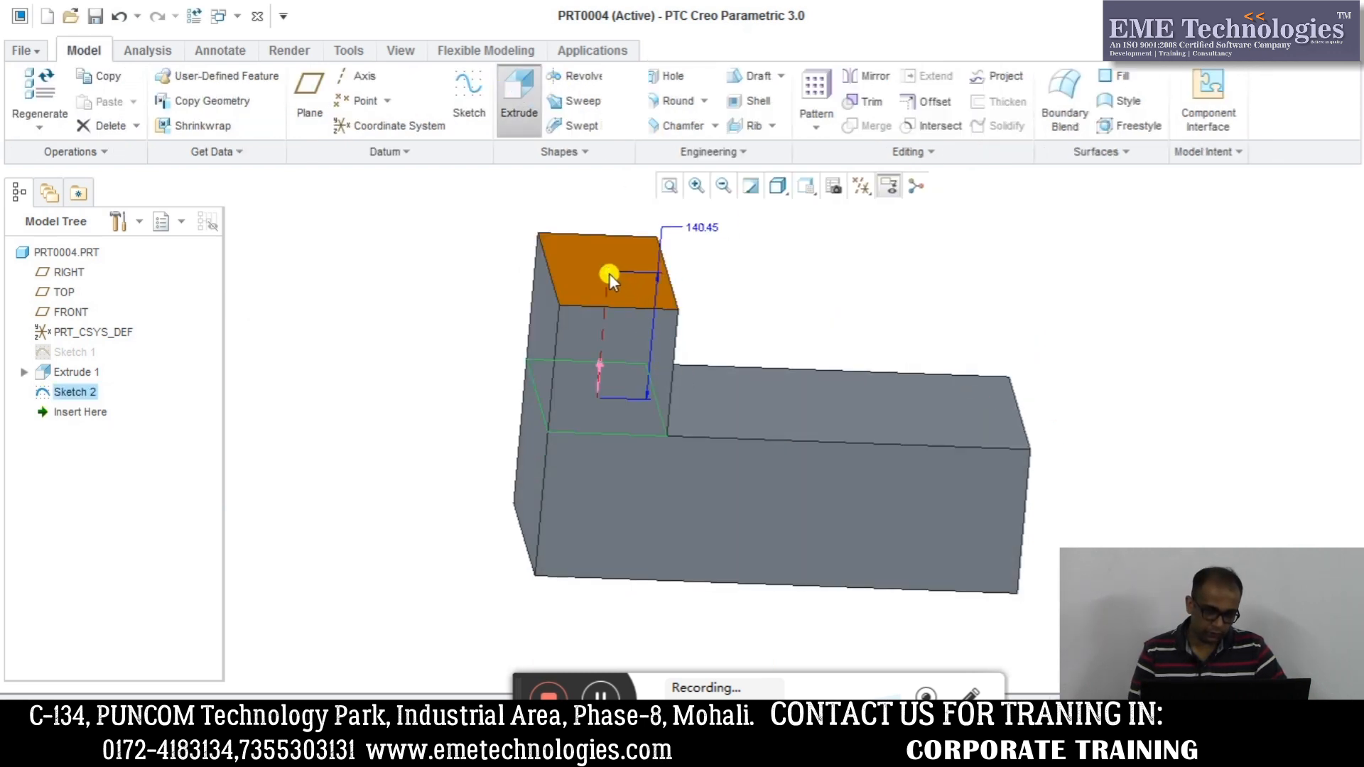
drag(608, 273, 618, 203)
click(669, 186)
middle_drag(632, 232, 720, 368)
drag(719, 368, 708, 288)
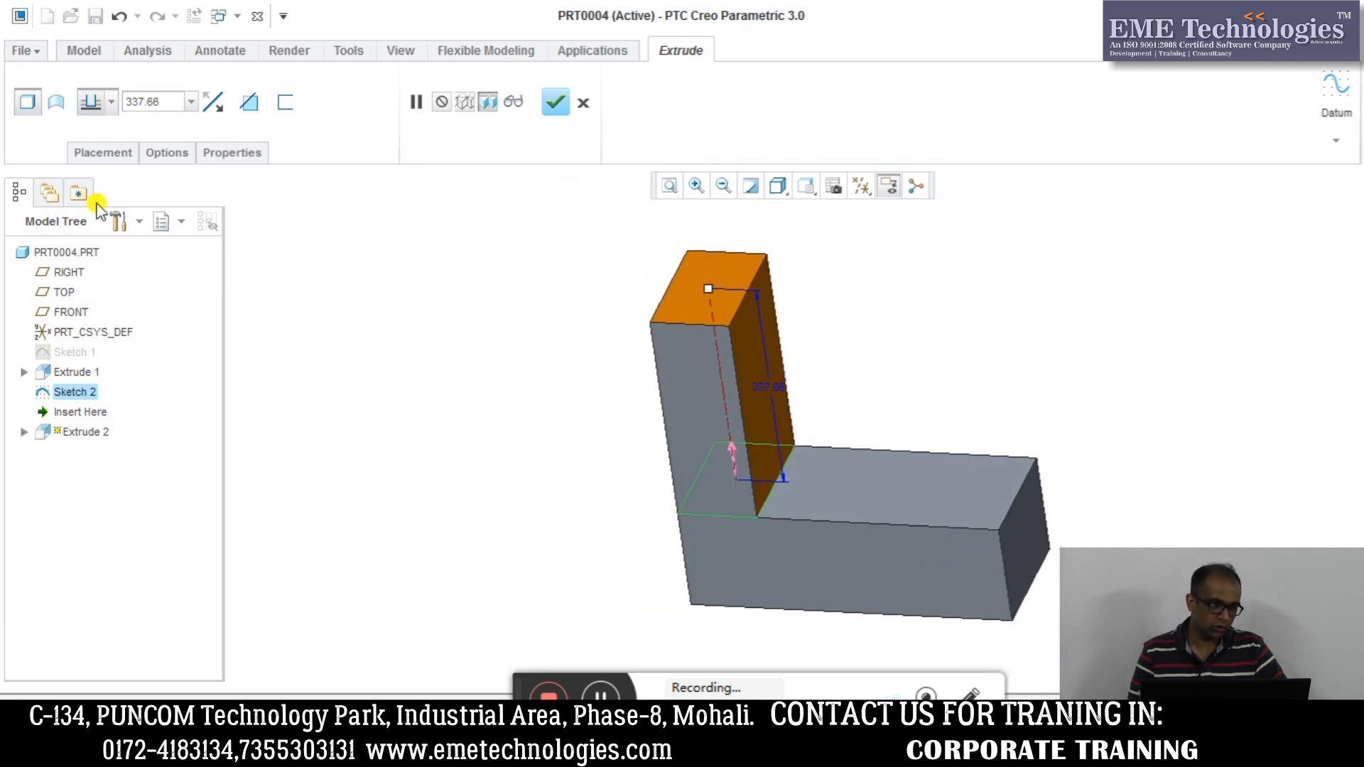
Add a taper to the upright extrusion with an angle of 45 degrees
click(119, 158)
click(168, 156)
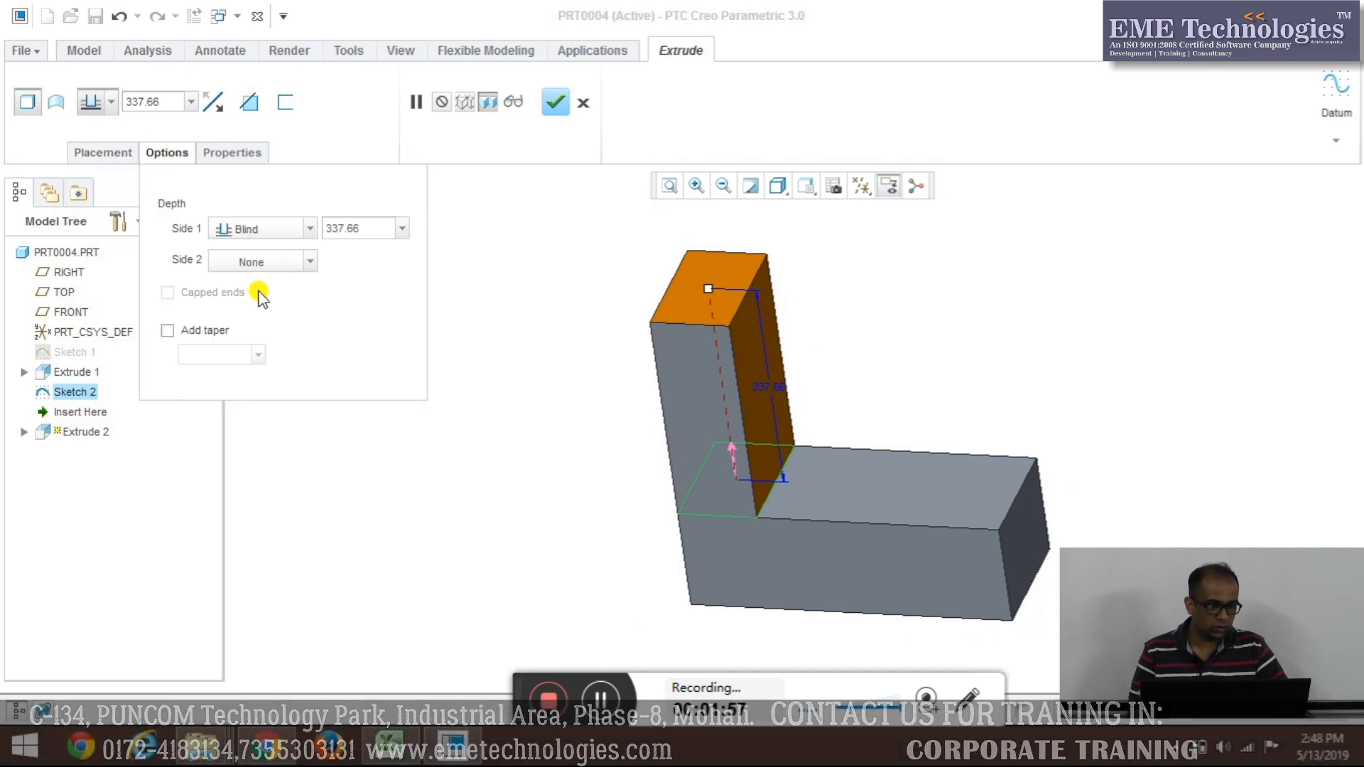
click(168, 331)
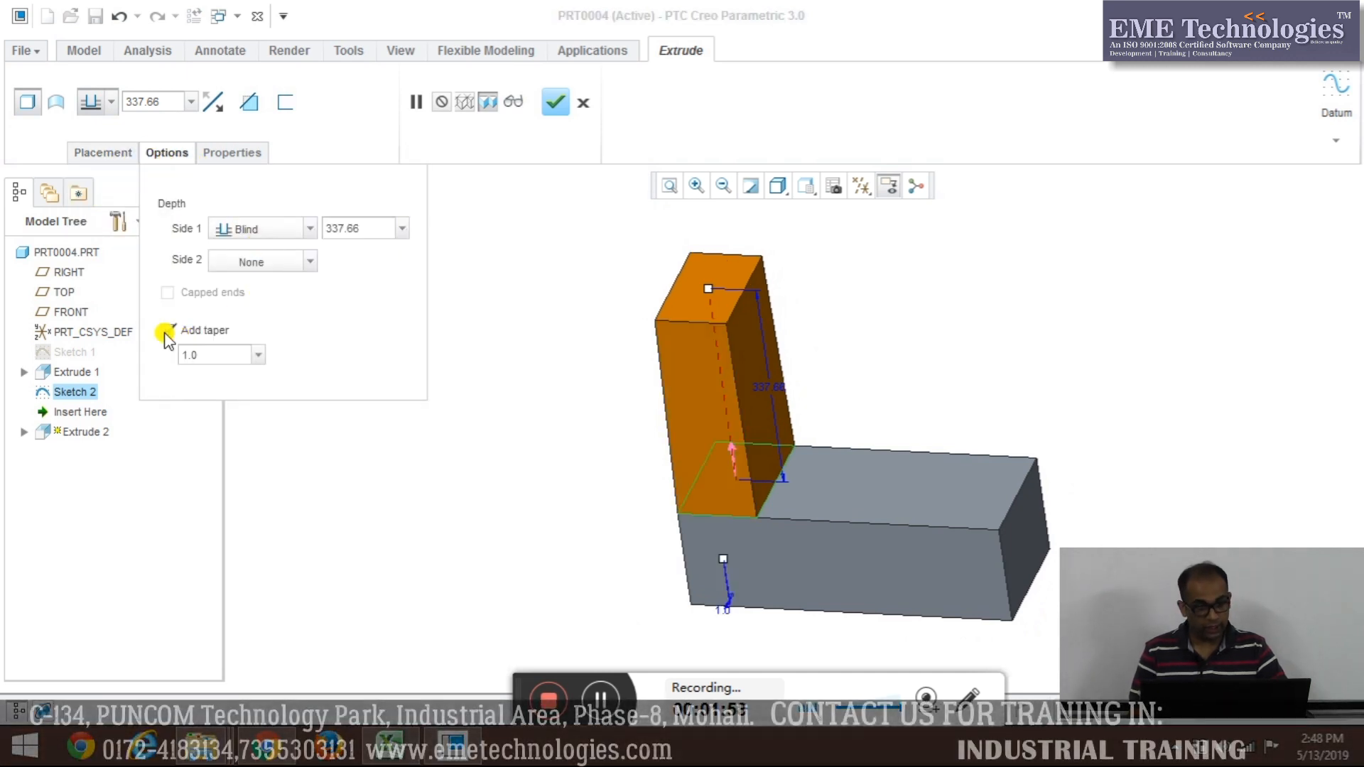
double_click(226, 361)
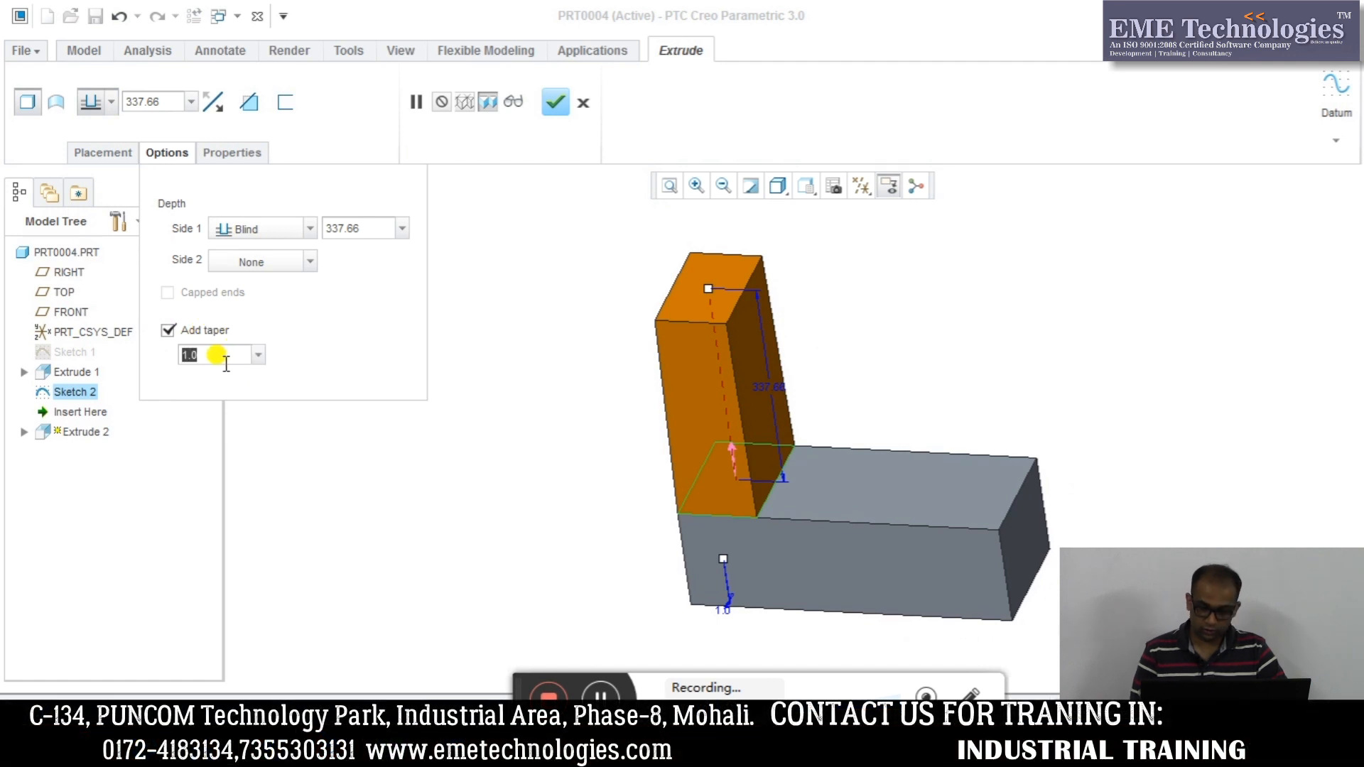
text(45)
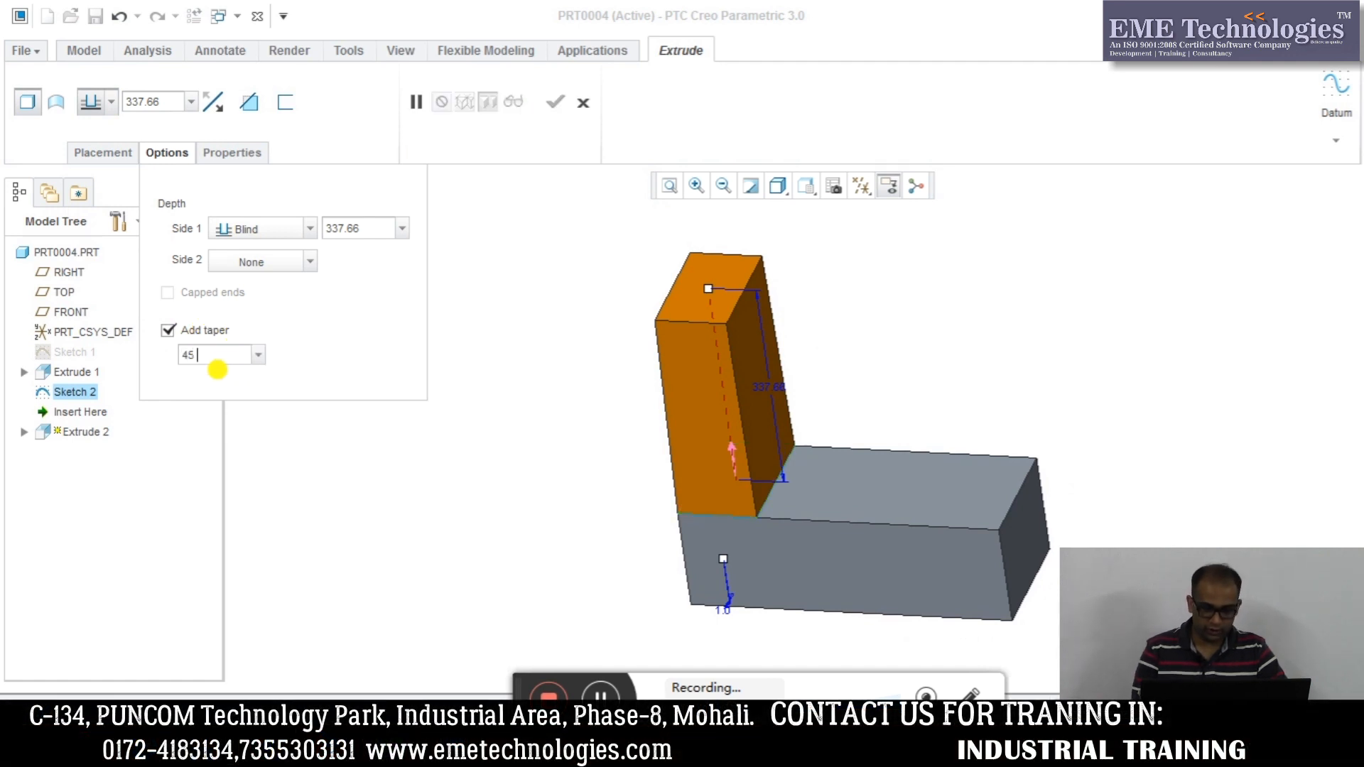
key(Return)
Set the upright extrusion's taper angle to 3 degrees
drag(248, 355, 168, 358)
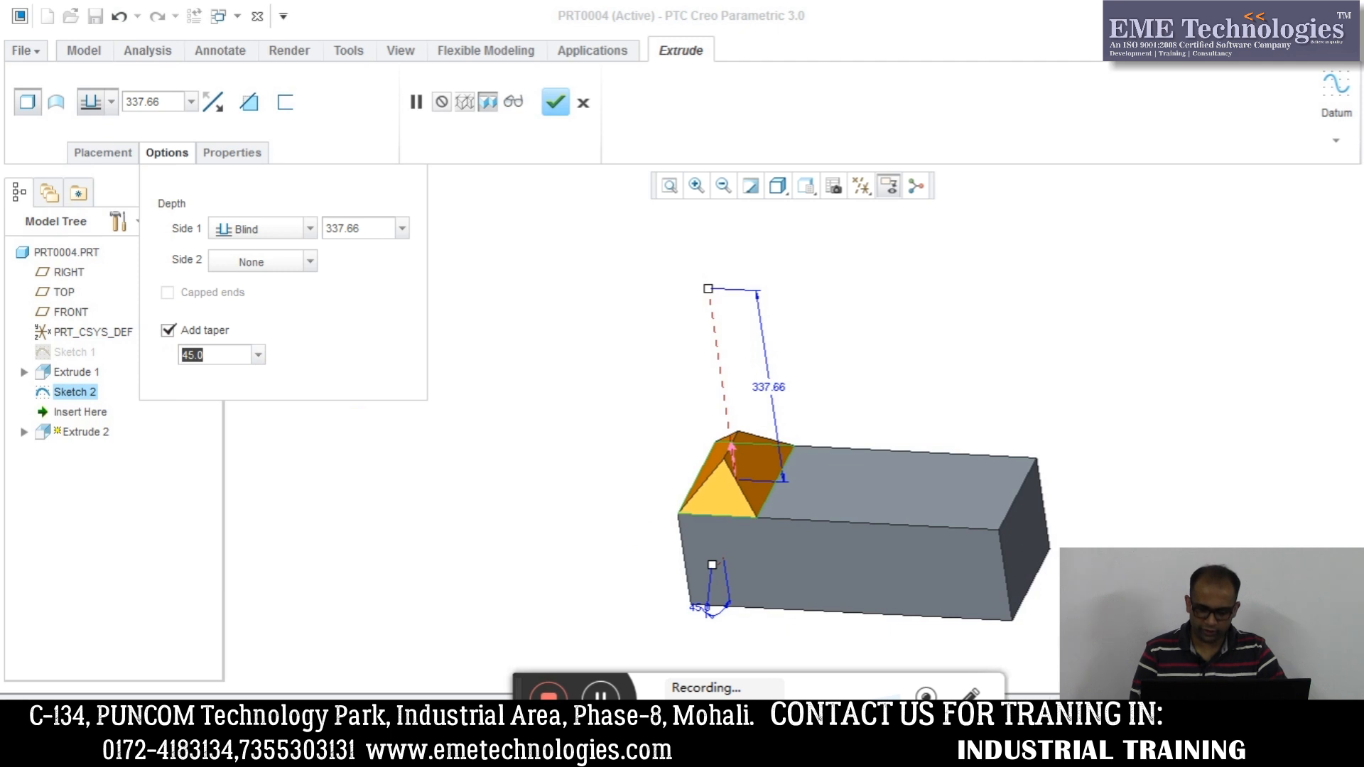
text(3)
key(Return)
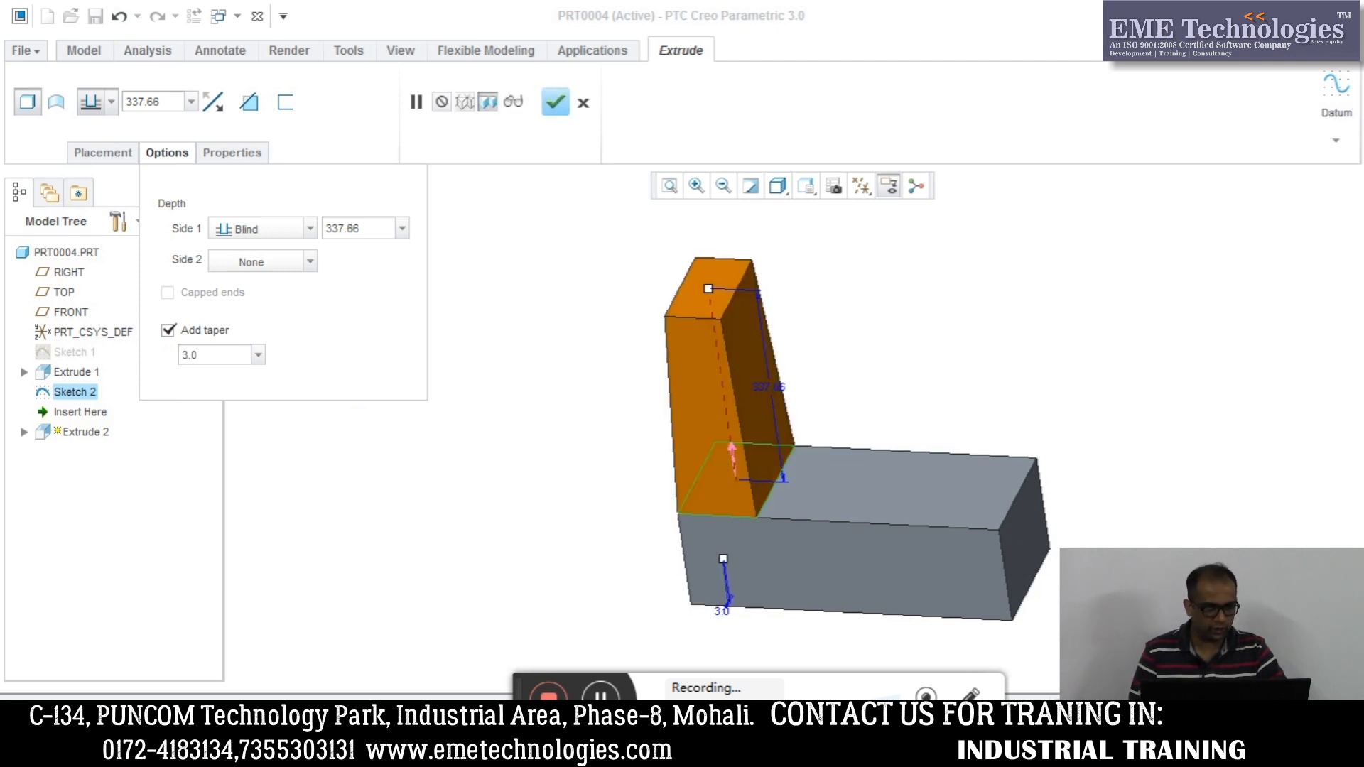
click(256, 153)
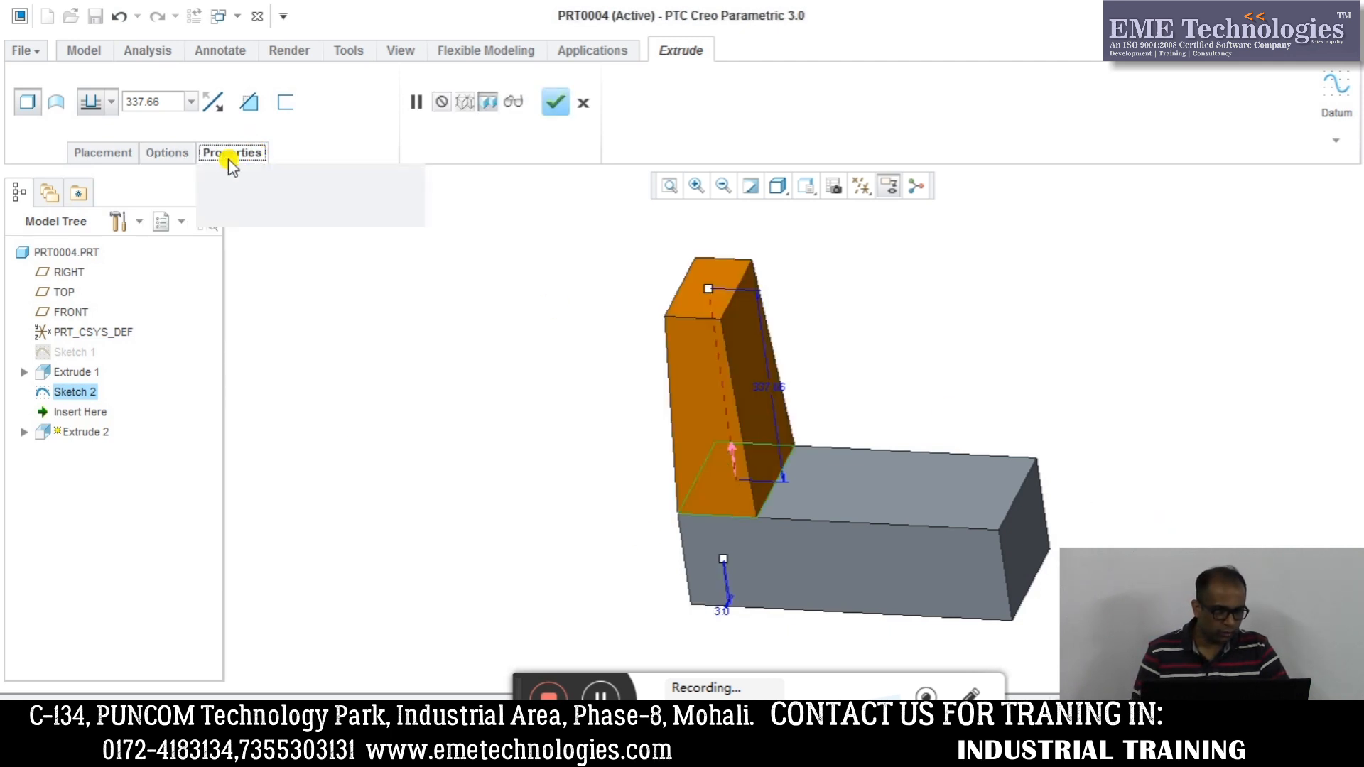
click(97, 152)
click(263, 218)
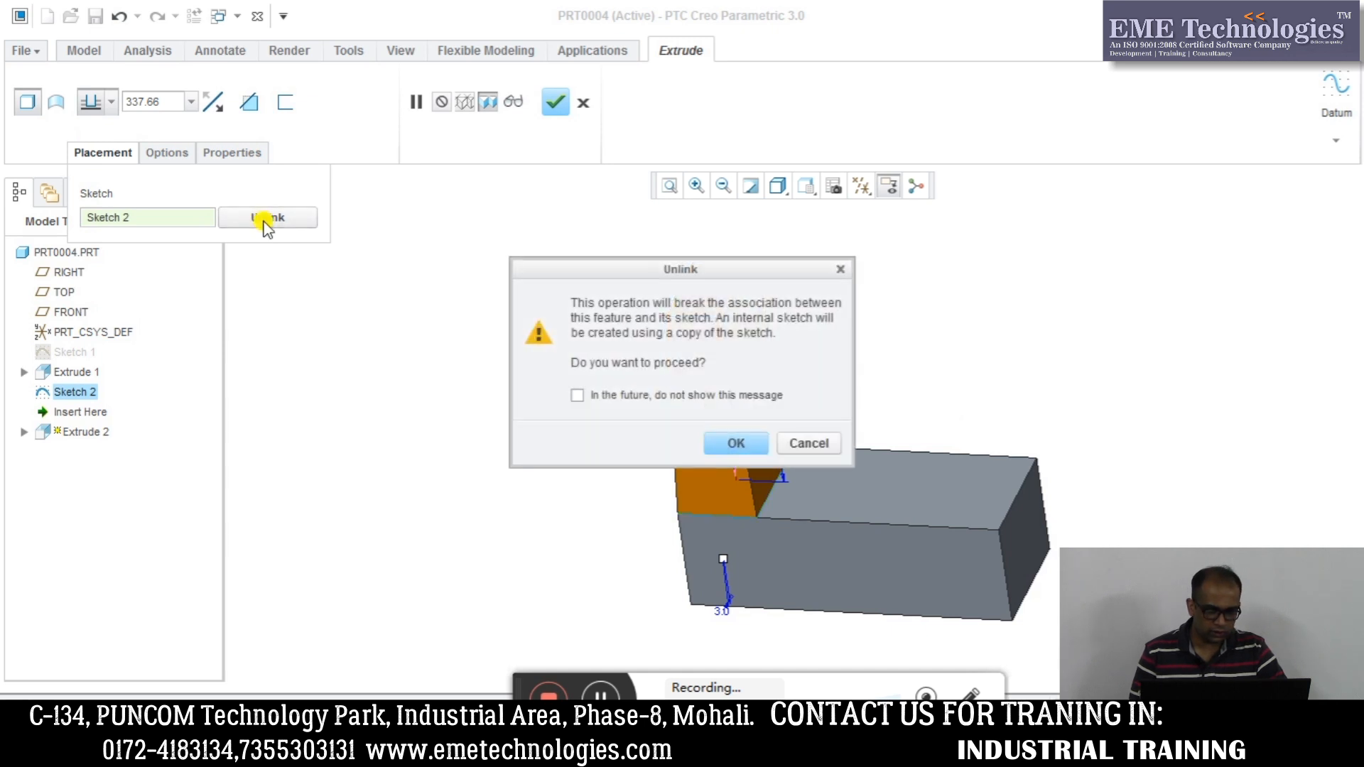
click(806, 443)
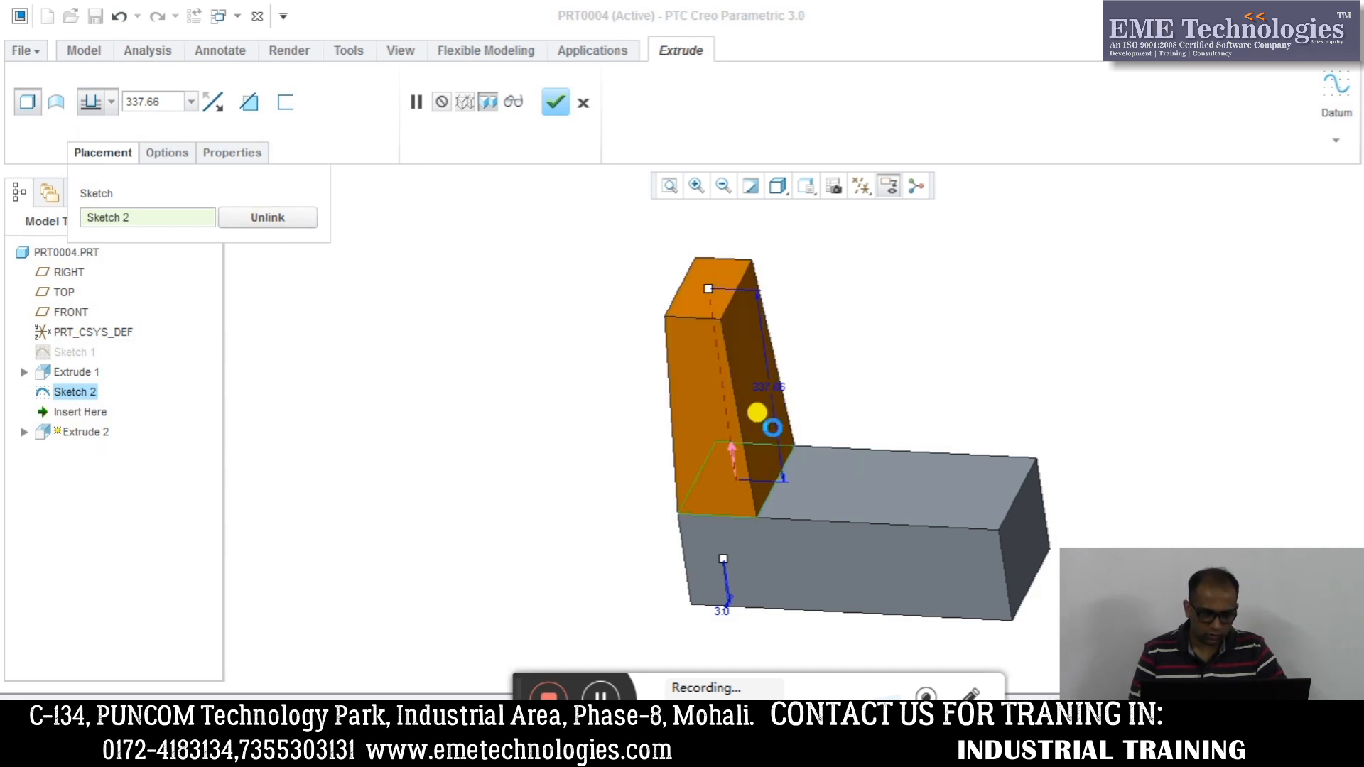
Complete the tapered upright extrusion and fit the whole part in view
click(555, 103)
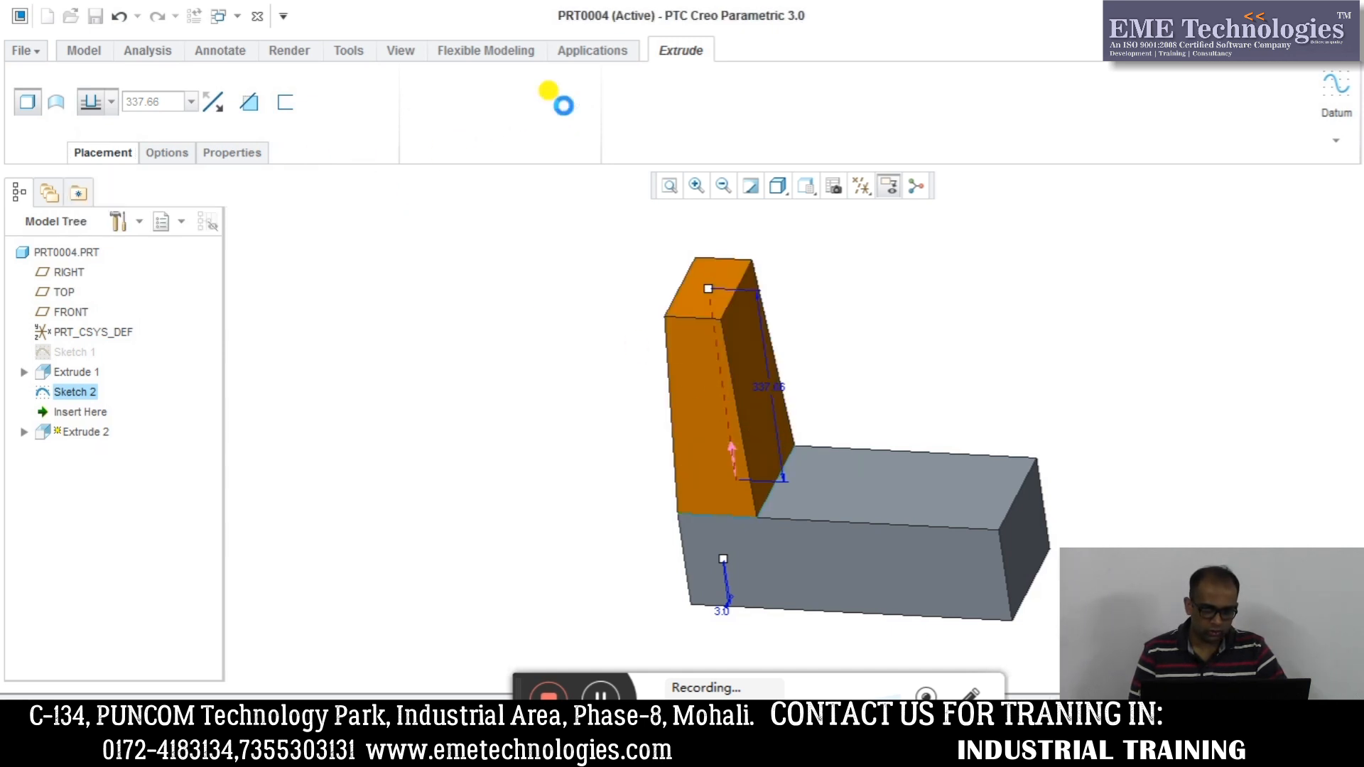
middle_drag(718, 436, 624, 422)
click(664, 422)
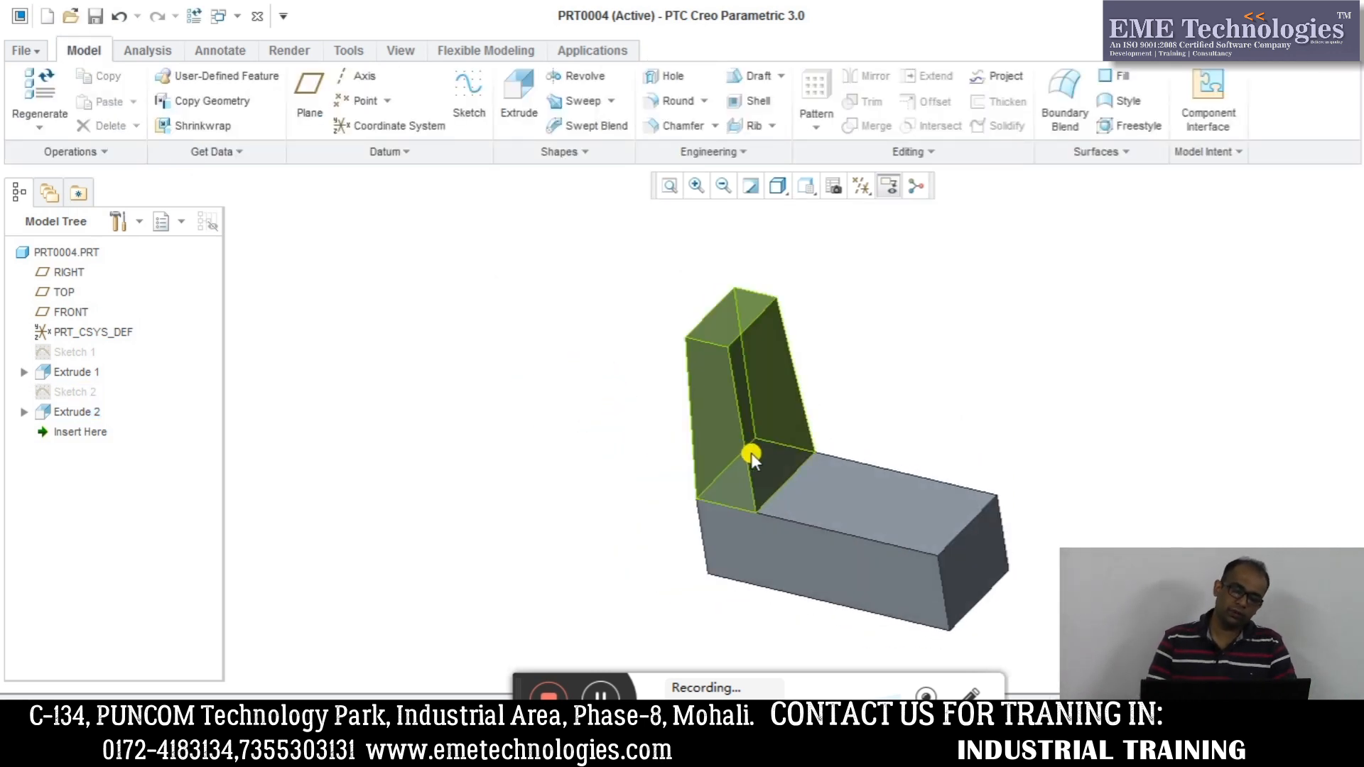
scroll(834, 538, up, 2)
scroll(862, 523, down, 2)
scroll(820, 538, up, 2)
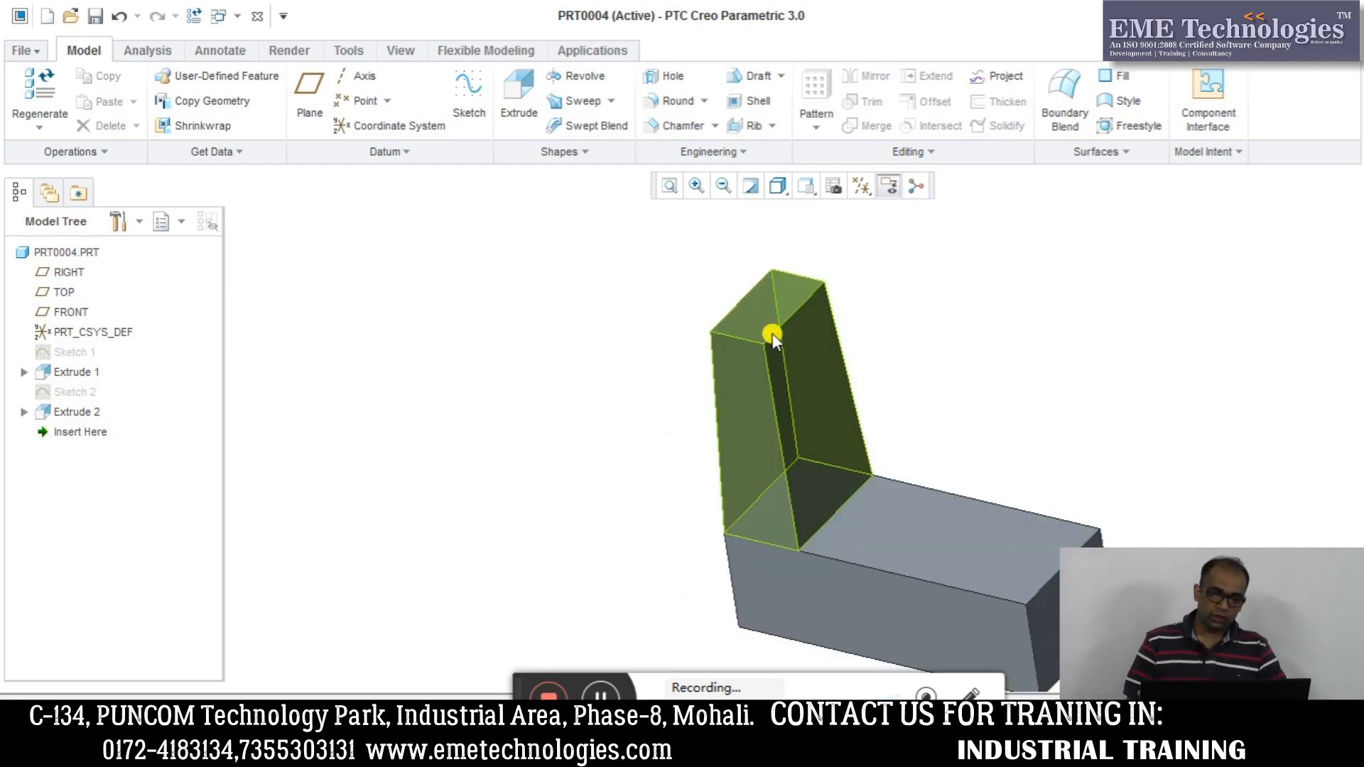
click(669, 187)
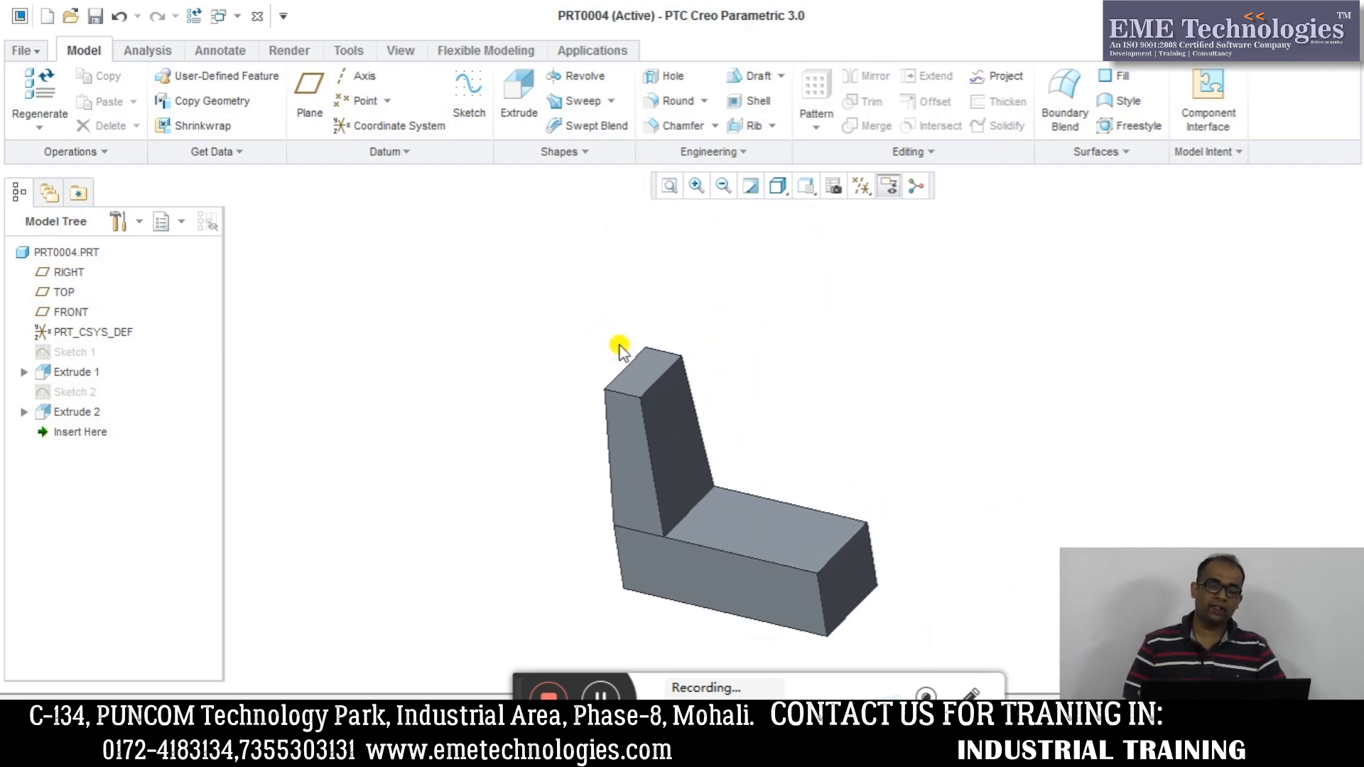
Switch the part to the Welding application
click(536, 52)
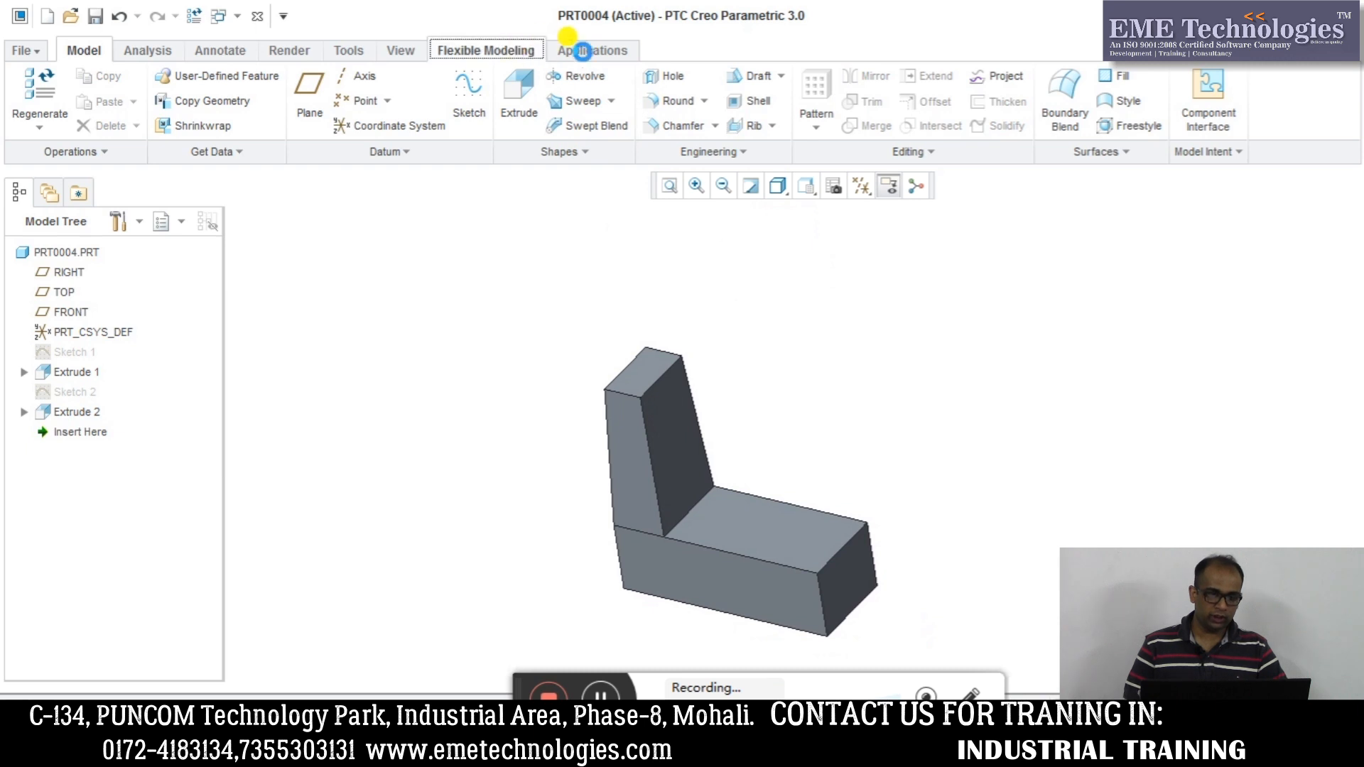
click(1201, 181)
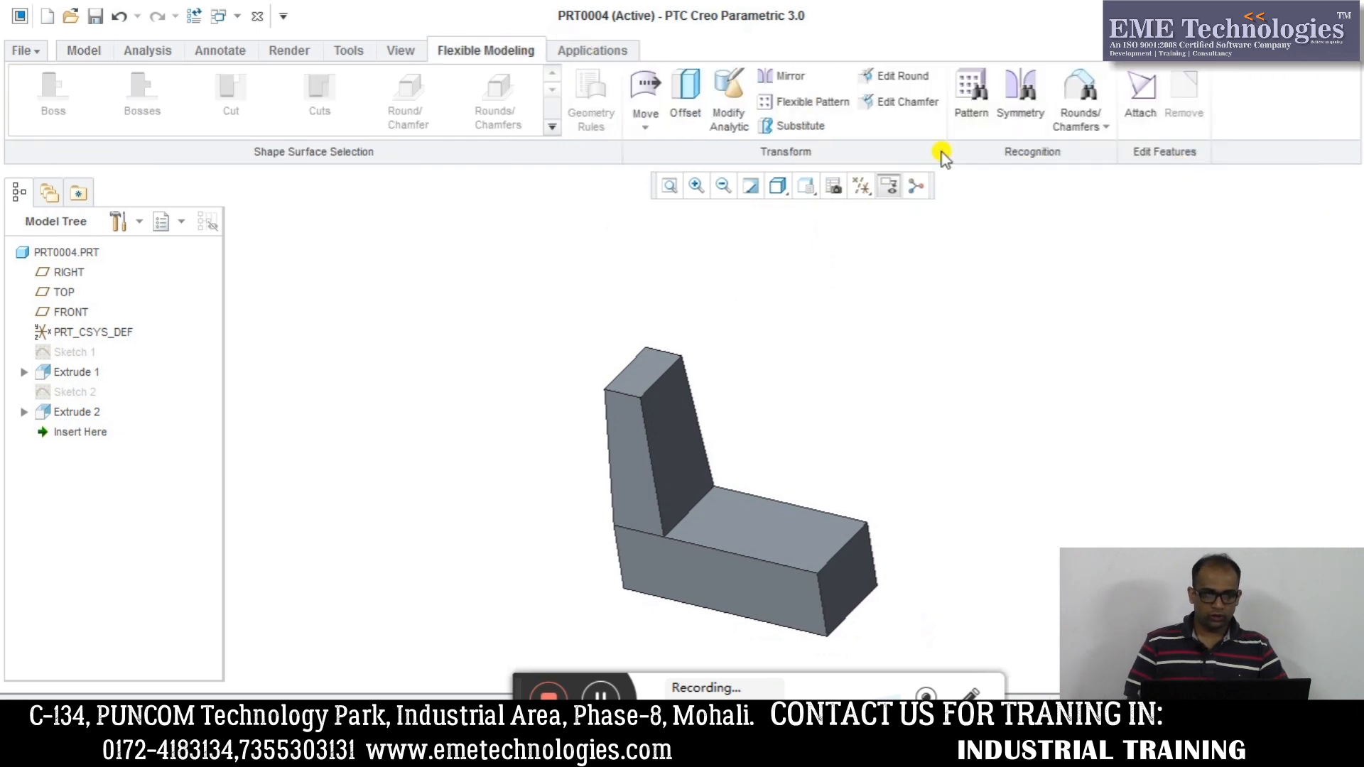
click(615, 52)
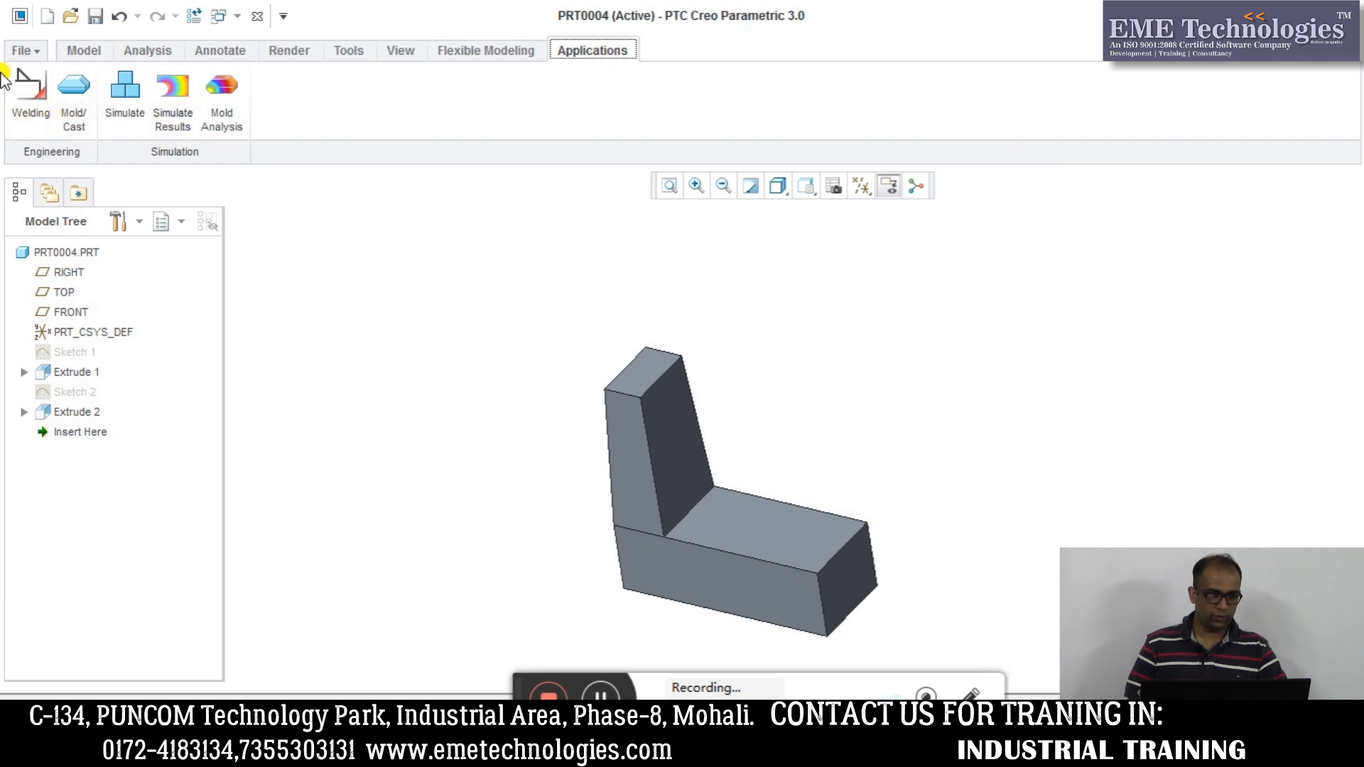
click(21, 114)
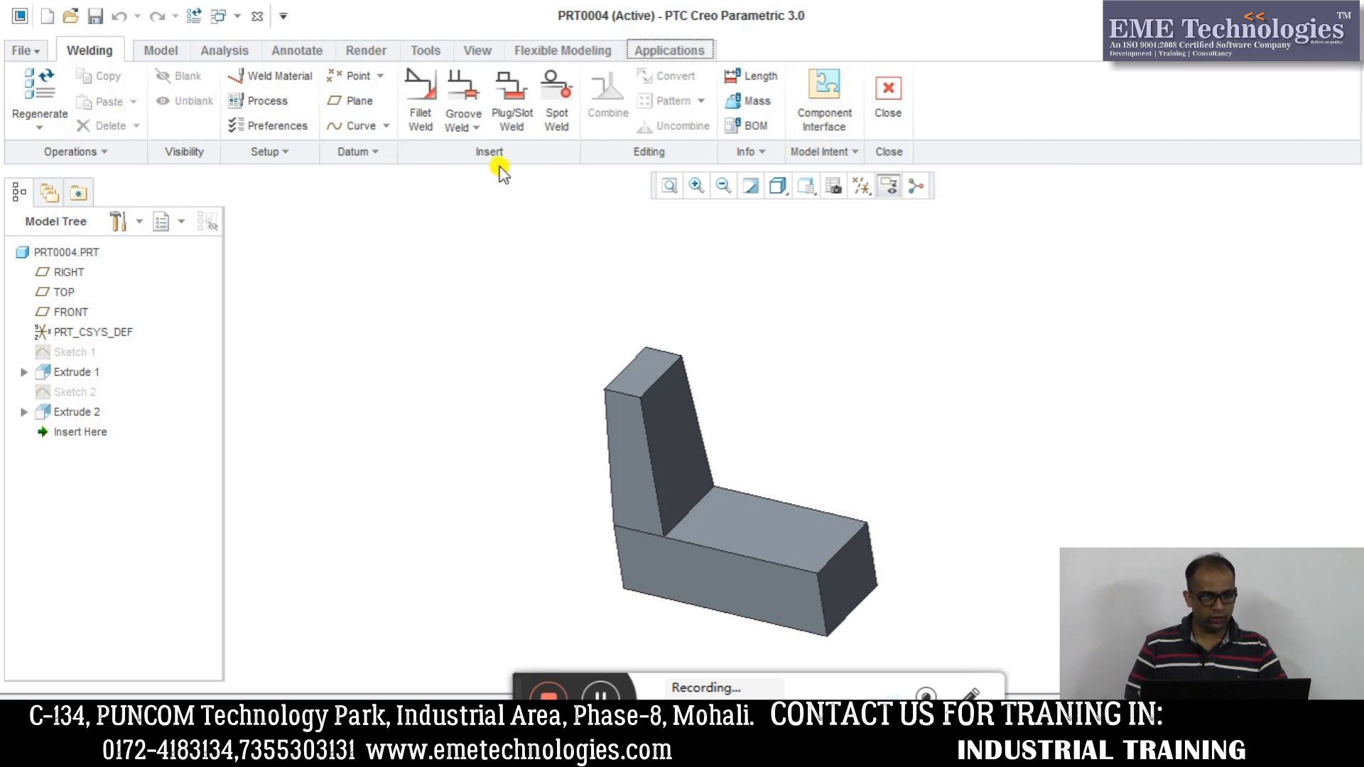
Start a fillet weld on the block's top face and the upright's adjoining inner face, with size type D1xD2
click(416, 134)
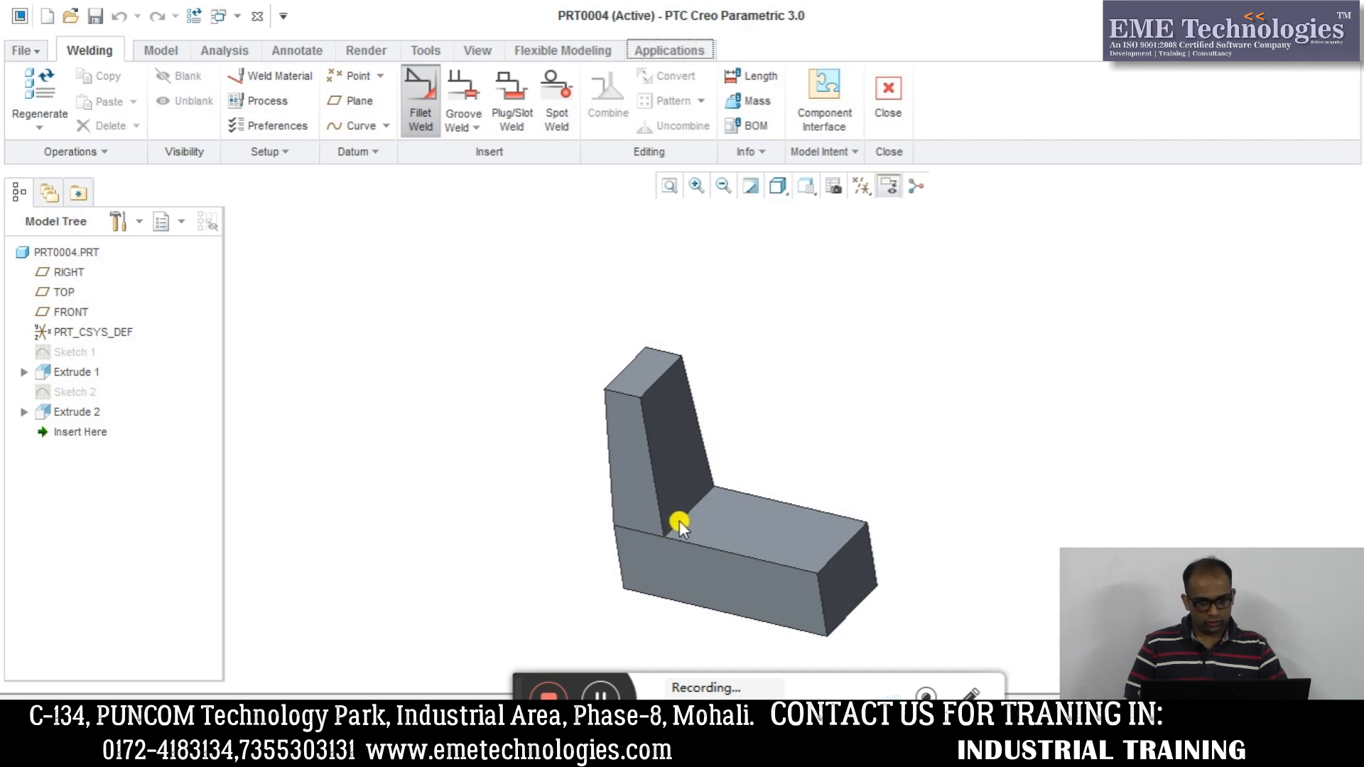
scroll(679, 522, down, 3)
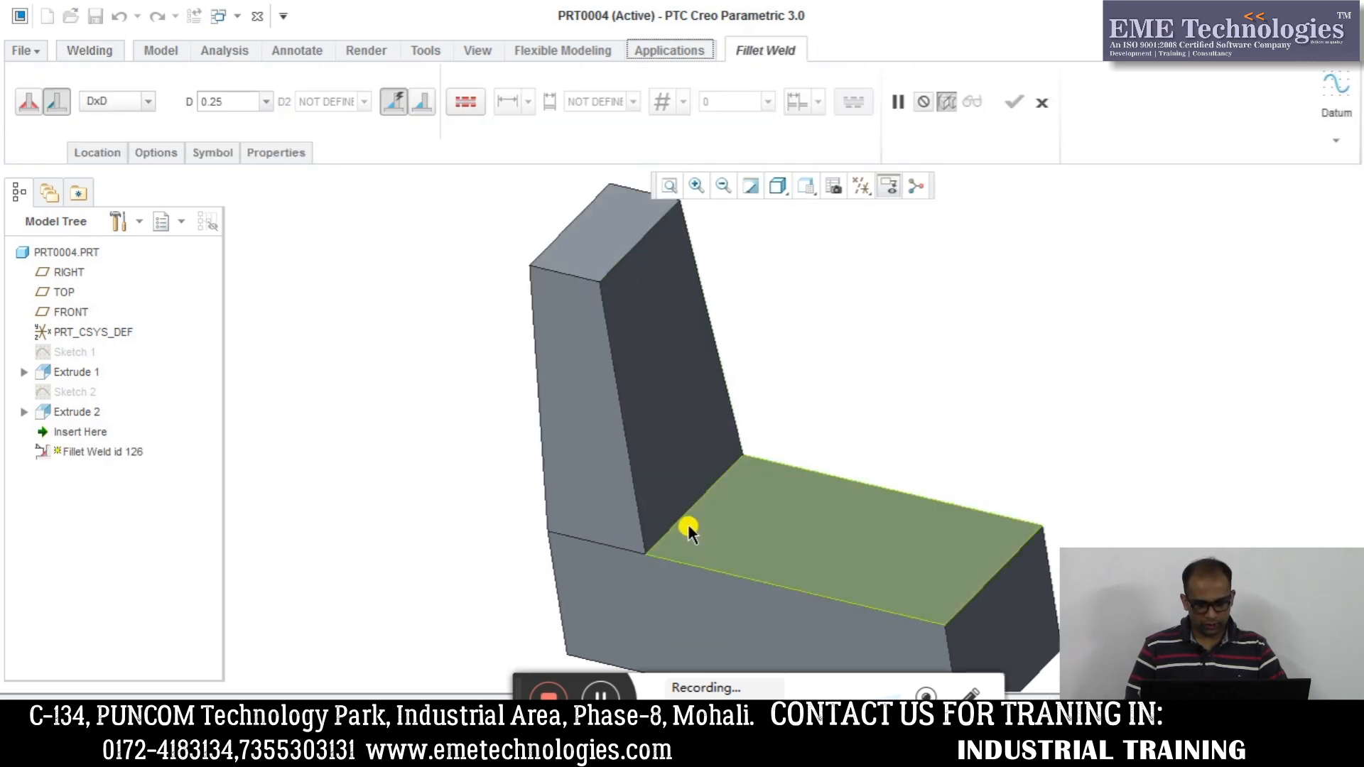
click(708, 540)
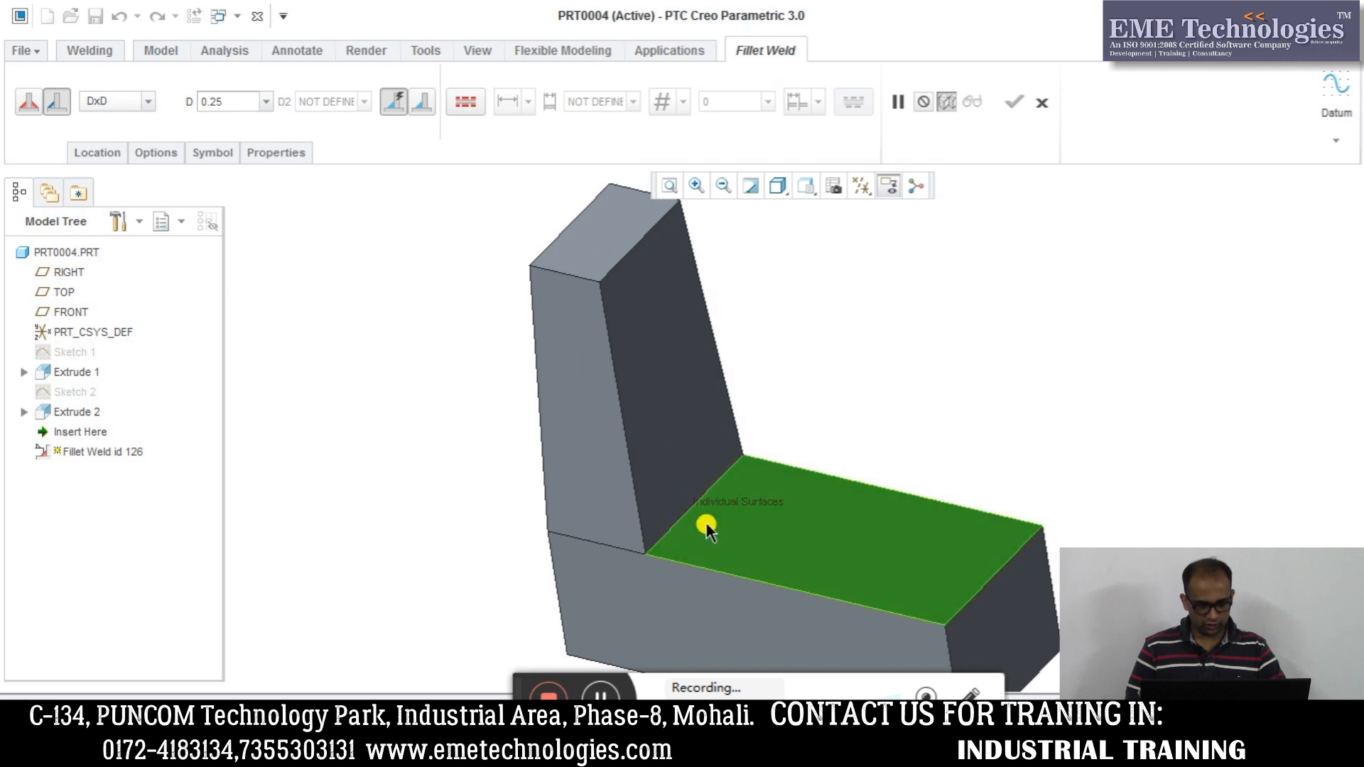
click(664, 407)
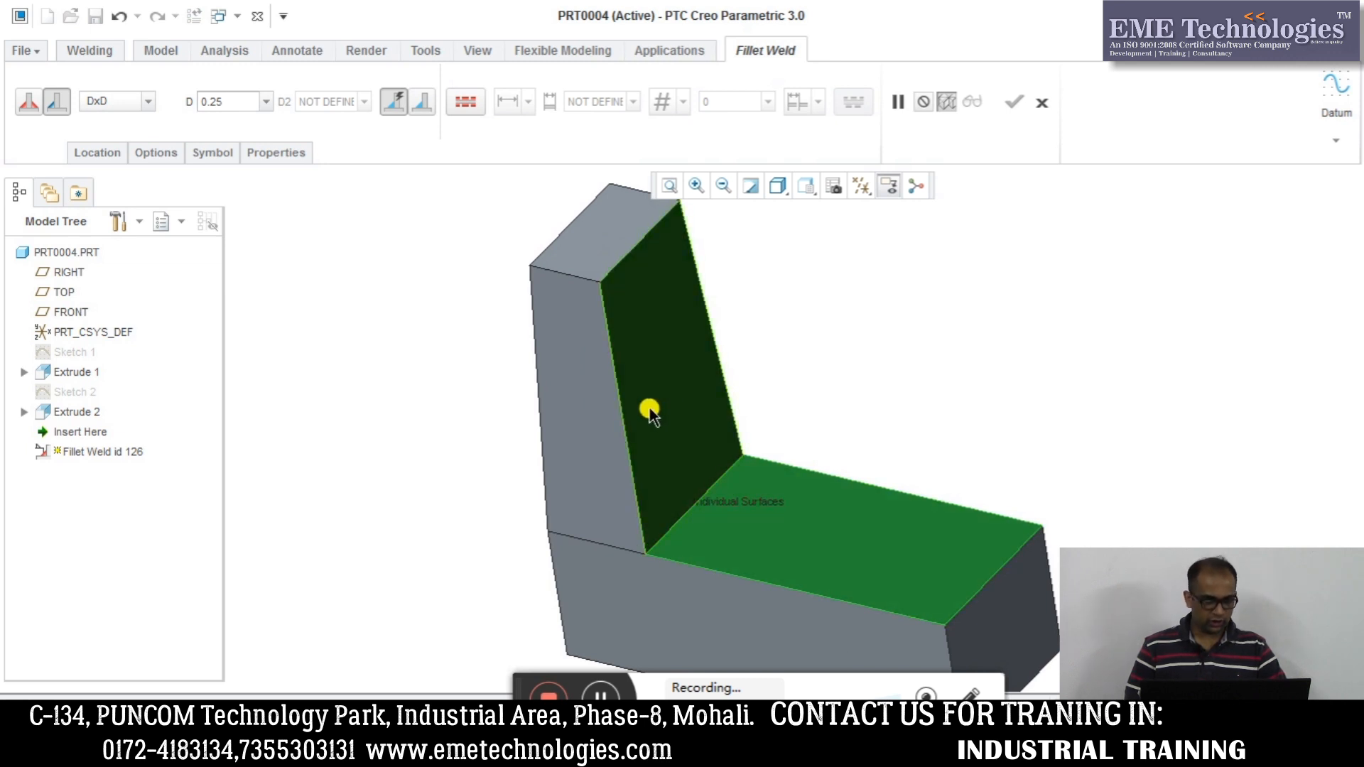
click(145, 104)
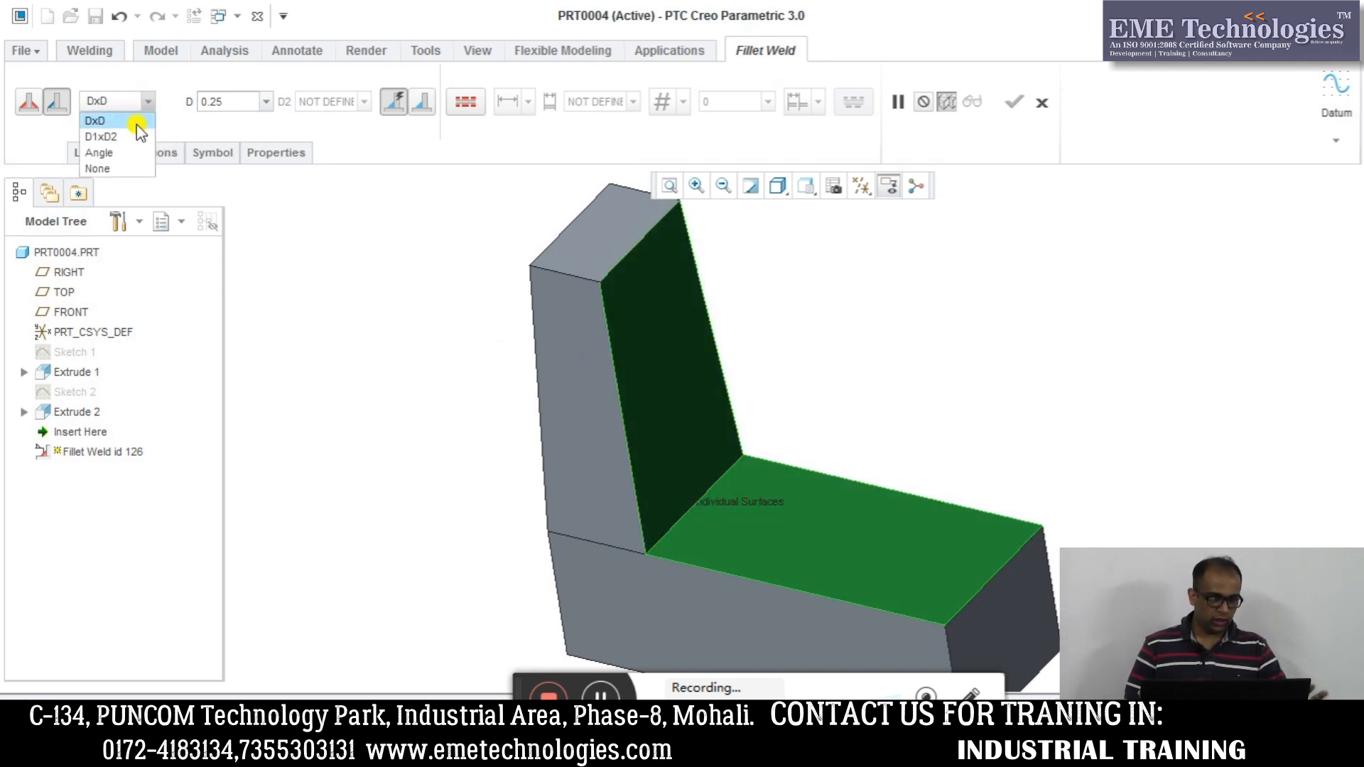
click(116, 136)
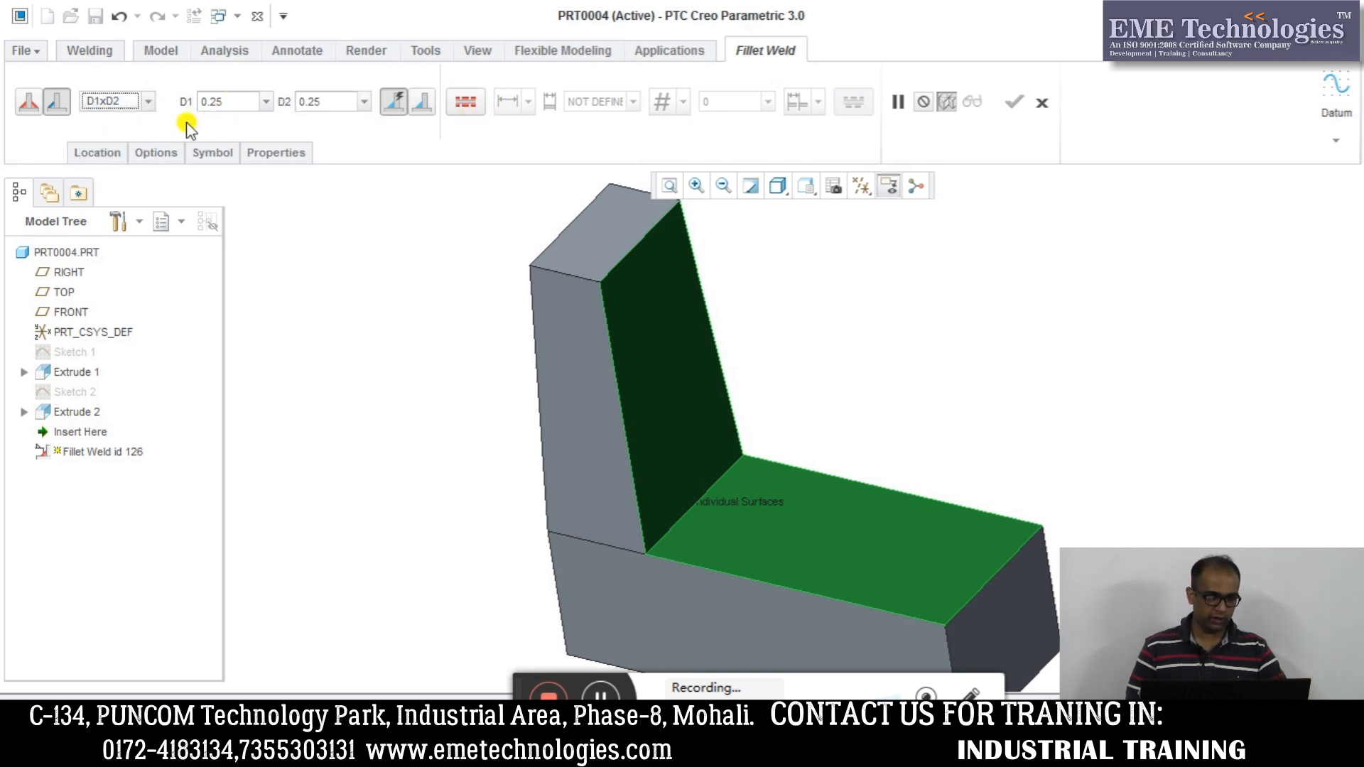
Define Side 2 of the weld set so the weld joins the upright's inner face and the block's top face
click(99, 152)
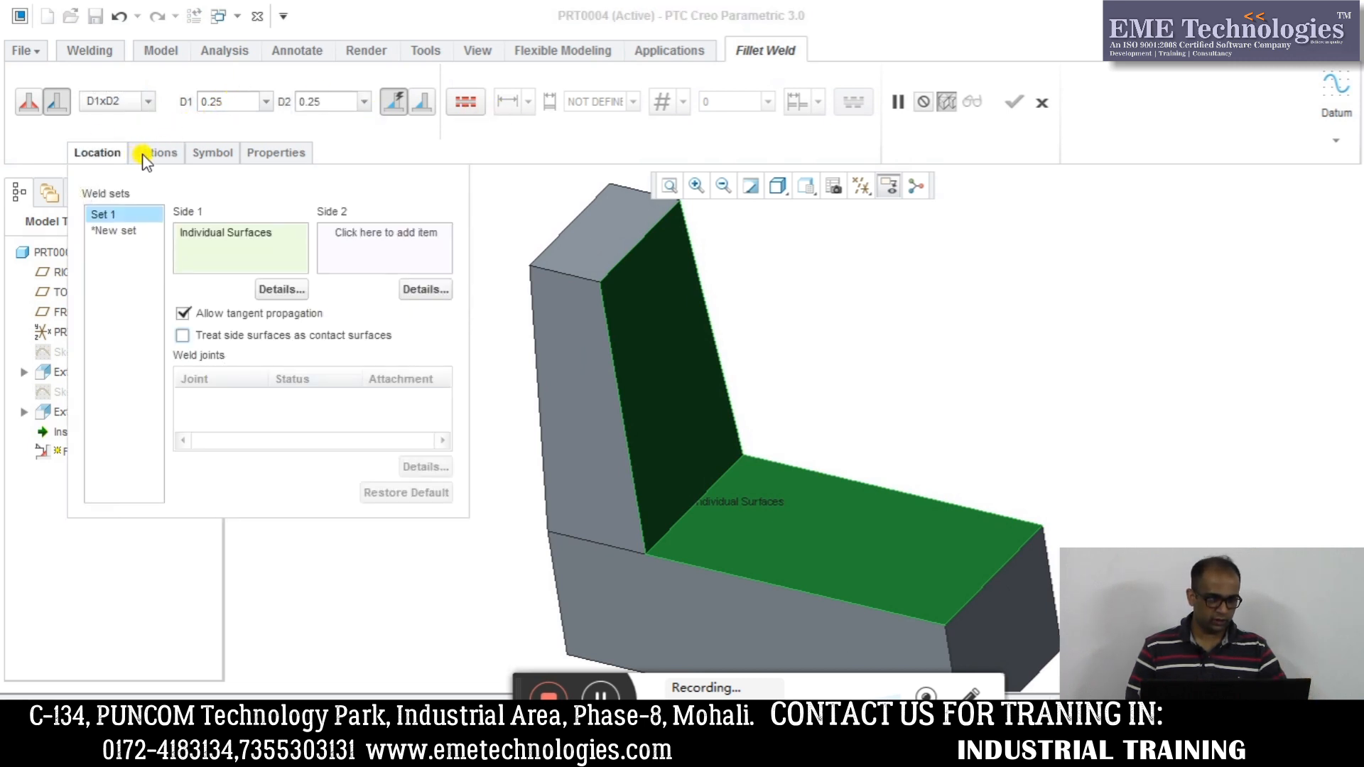
click(372, 256)
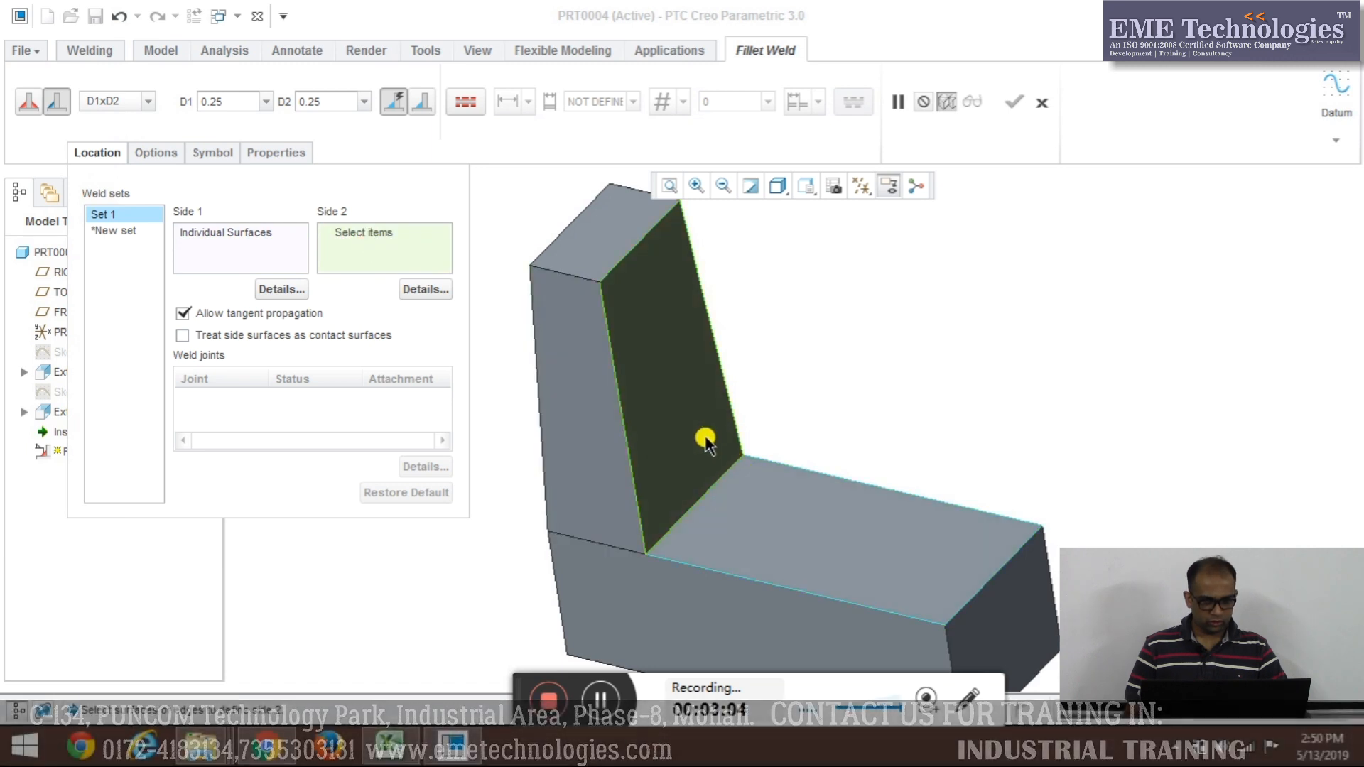
click(885, 581)
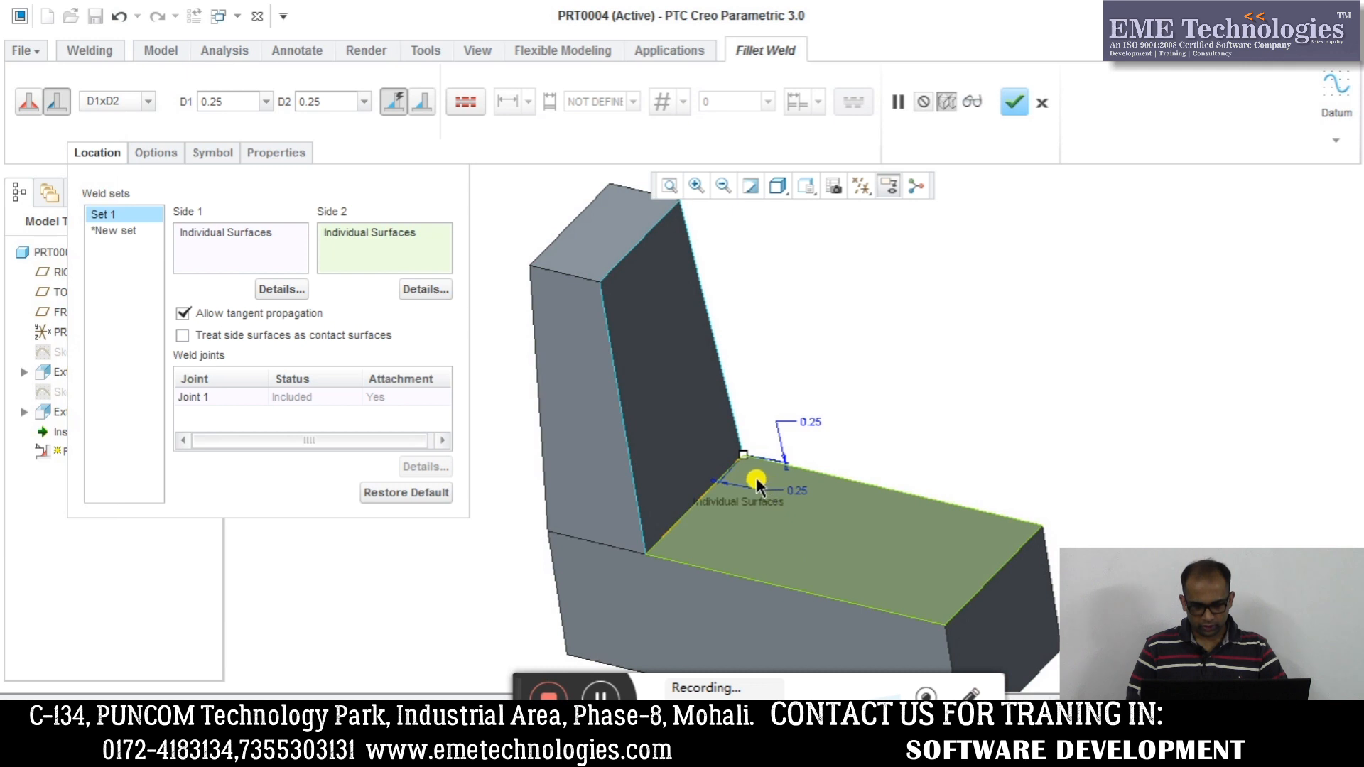
Enlarge the fillet weld to about D1 28.19 and D2 17.13, and complete it
scroll(756, 483, up, 3)
drag(733, 404, 709, 305)
scroll(683, 377, down, 2)
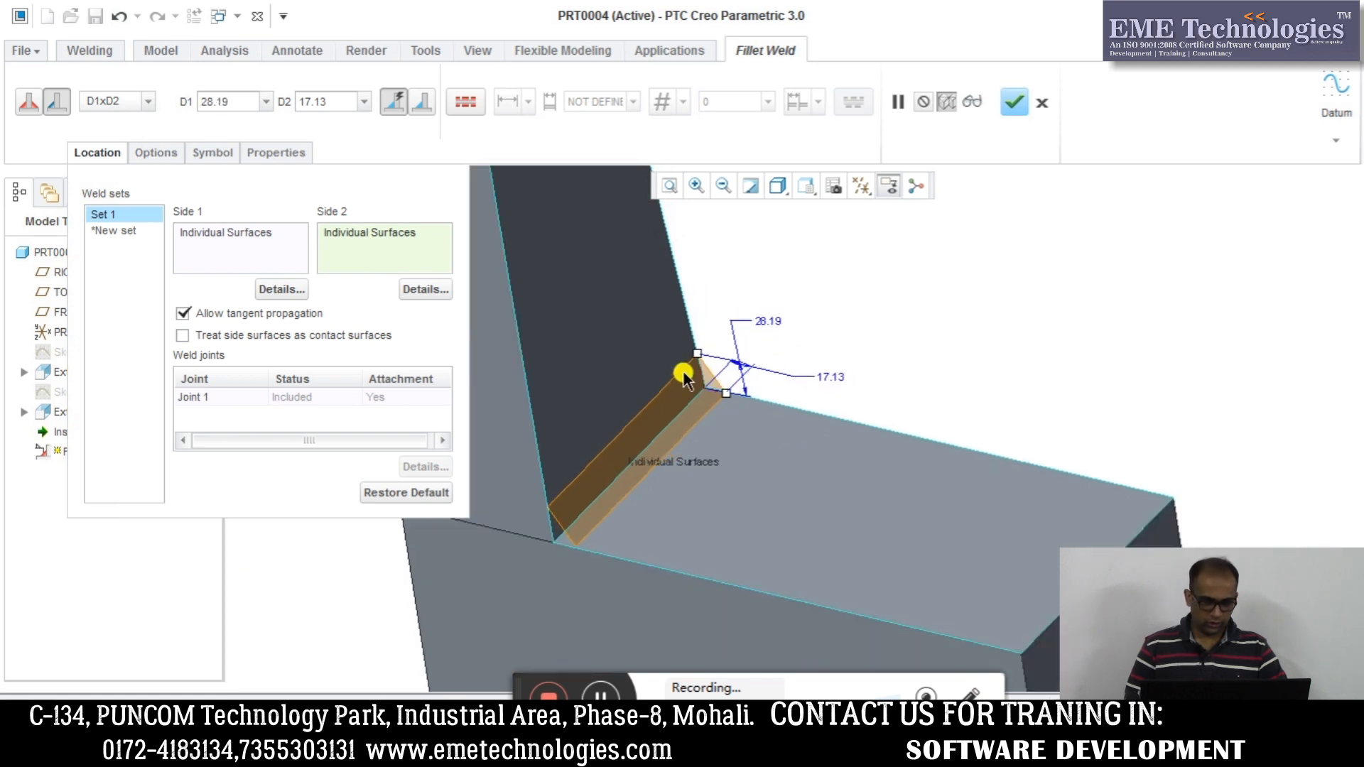
scroll(684, 373, up, 3)
middle_drag(718, 356, 736, 344)
scroll(736, 344, up, 1)
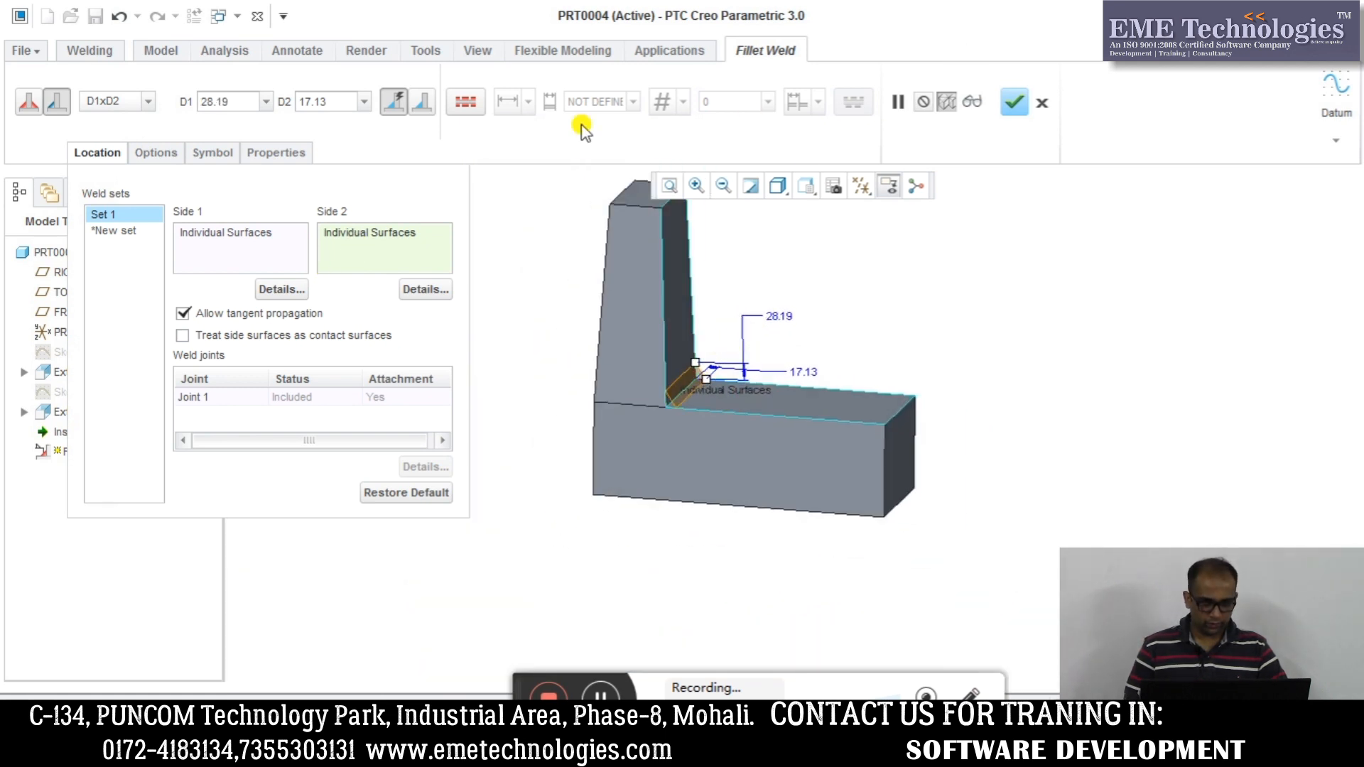
click(1017, 105)
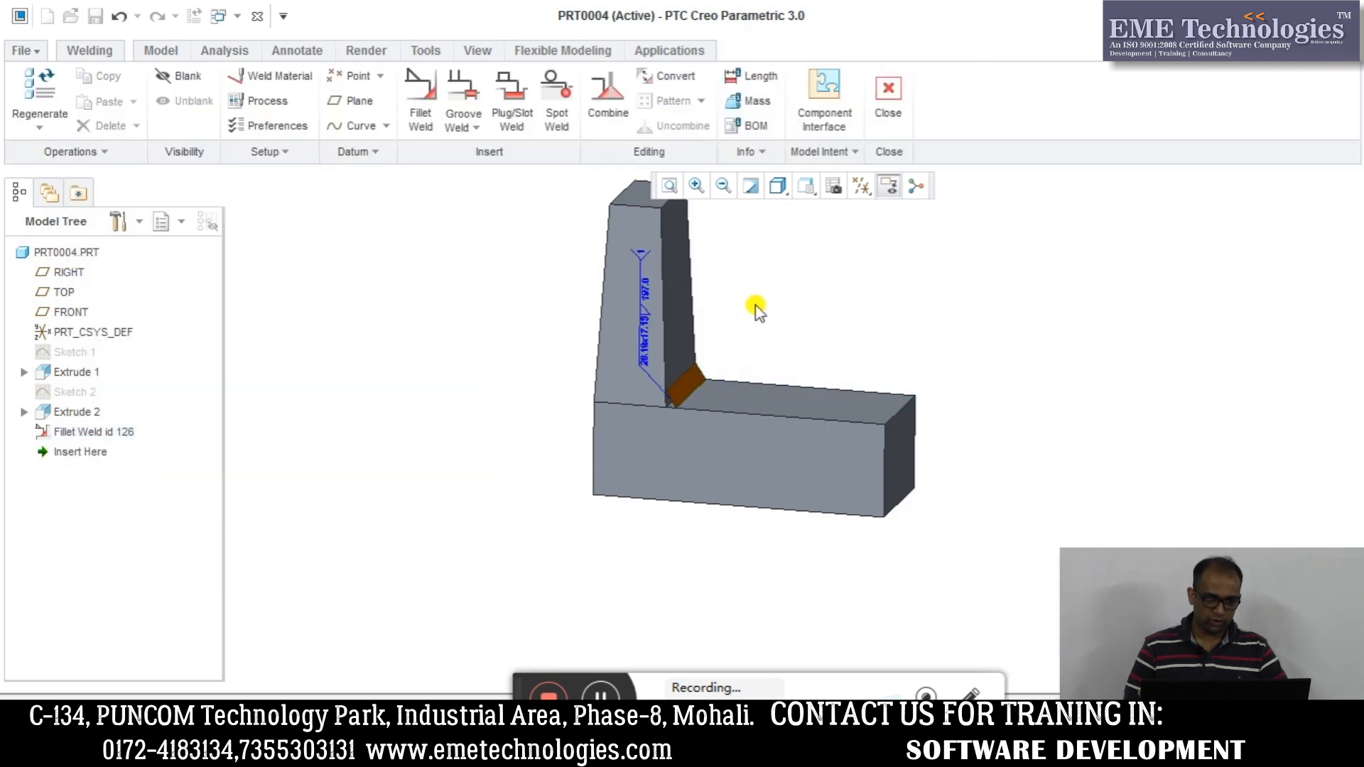
Examine the fillet weld and its weld symbol up close and from several angles
scroll(662, 382, down, 2)
scroll(639, 380, down, 1)
scroll(630, 403, up, 5)
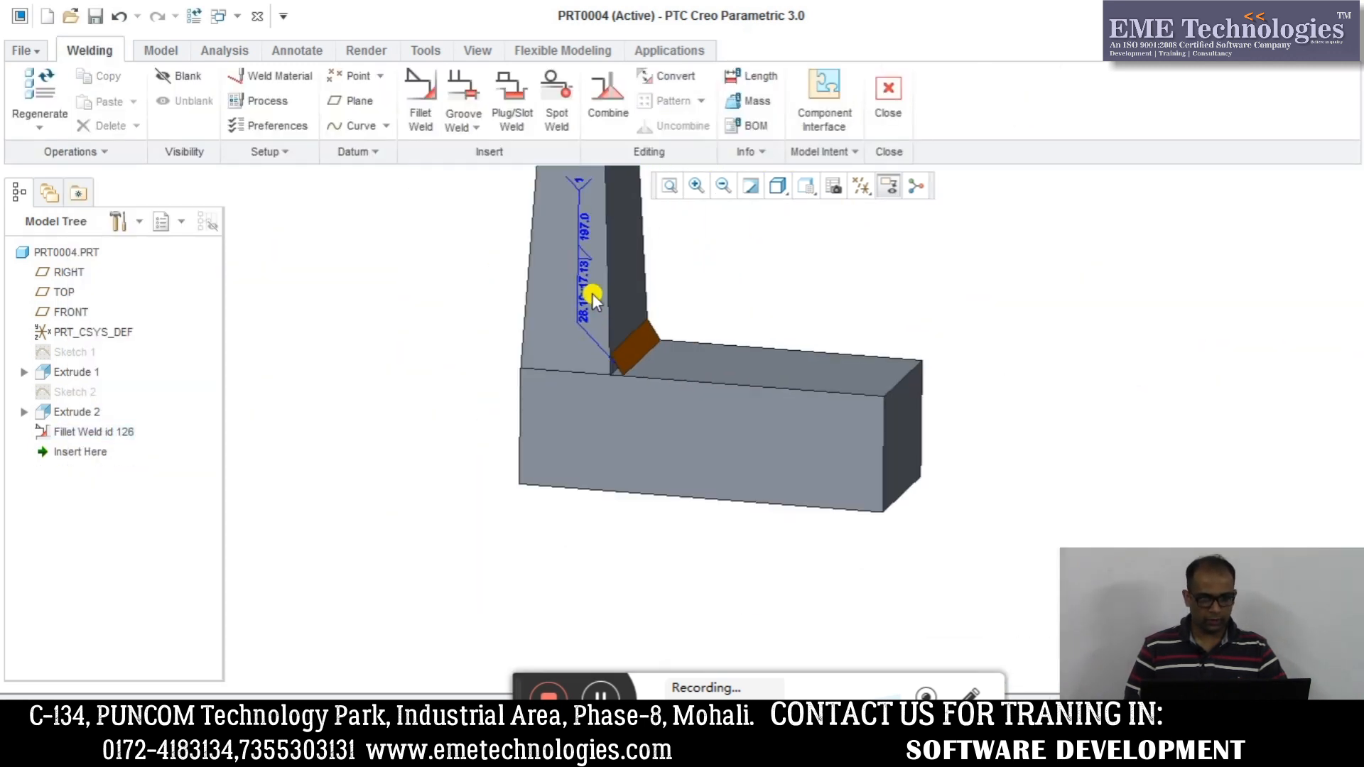
middle_drag(605, 300, 582, 261)
scroll(617, 336, down, 2)
scroll(628, 345, up, 2)
middle_drag(627, 346, 586, 341)
click(667, 187)
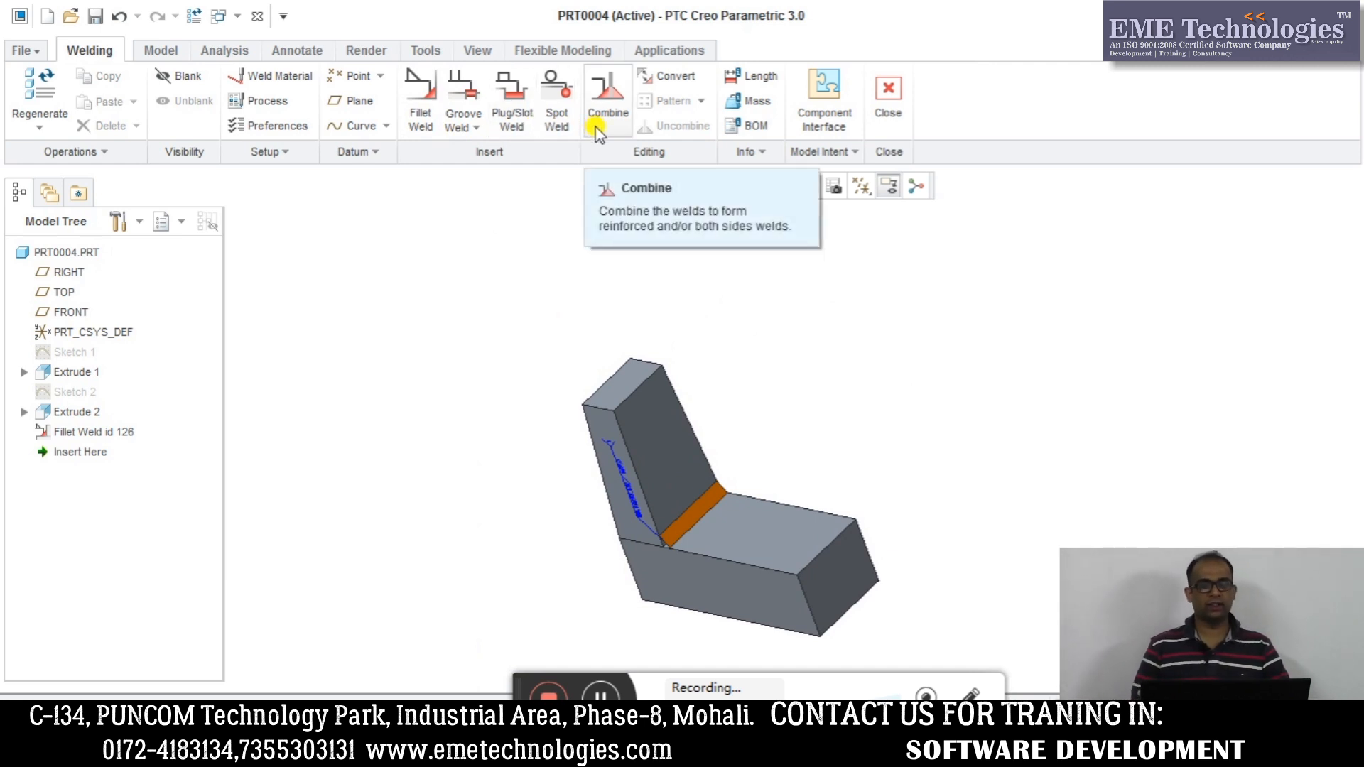
middle_drag(634, 560, 748, 437)
scroll(660, 531, down, 3)
key(ctrl+d)
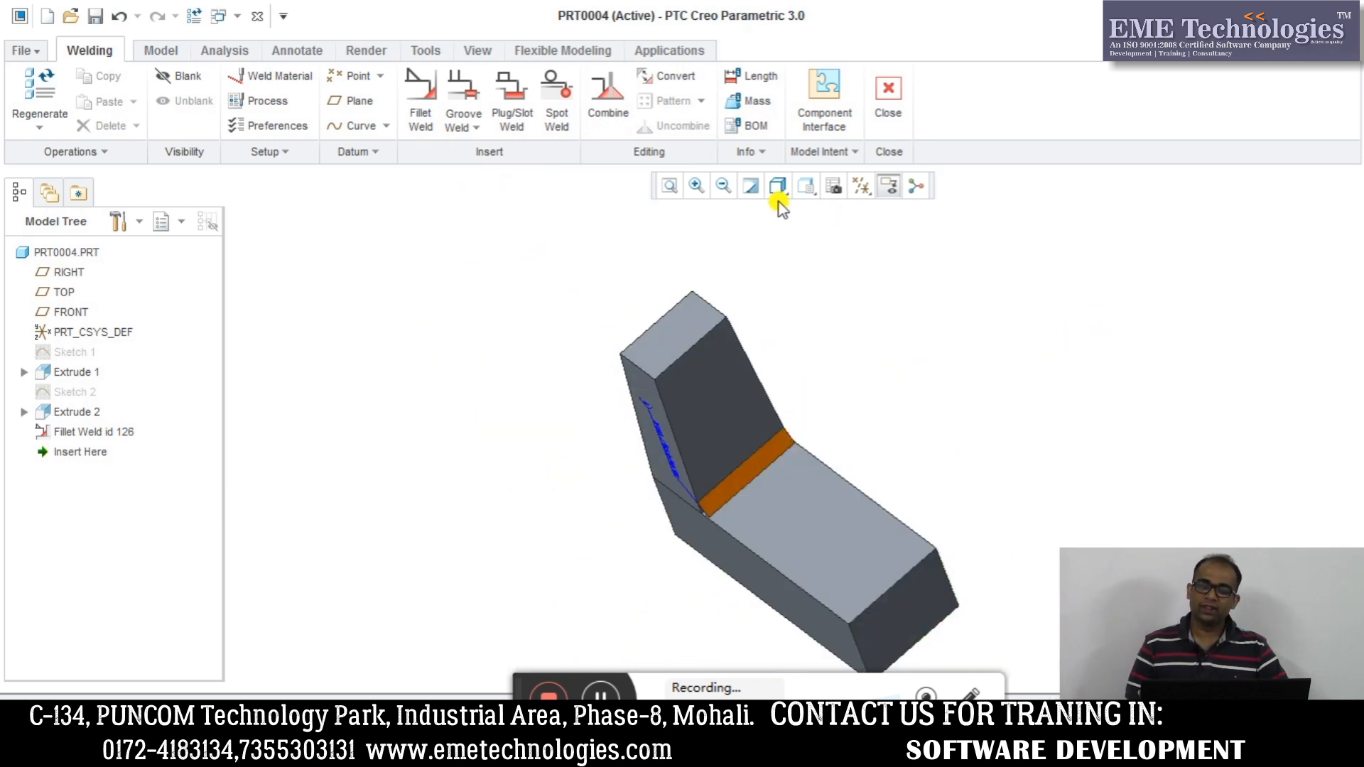
Try to orient the view with View Normal and by reference to the block's long side face
click(778, 187)
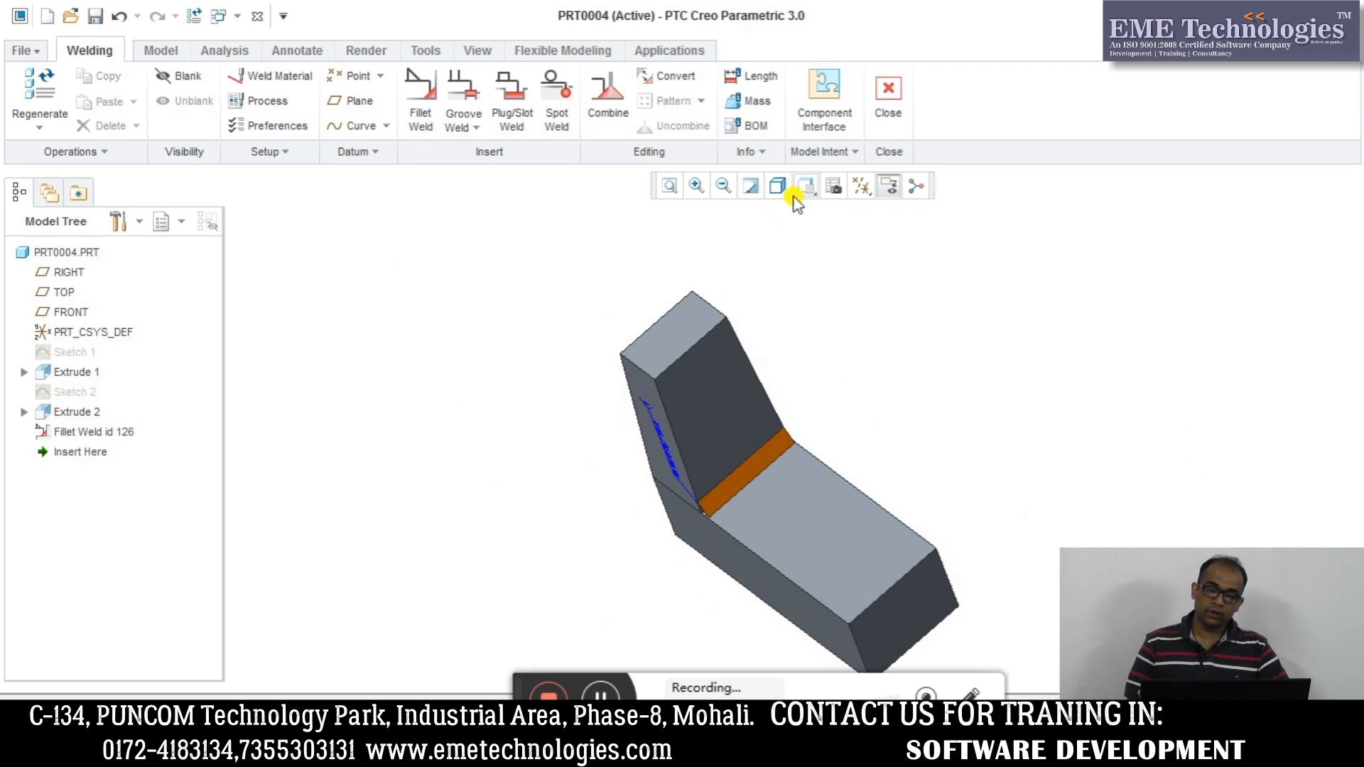
click(805, 187)
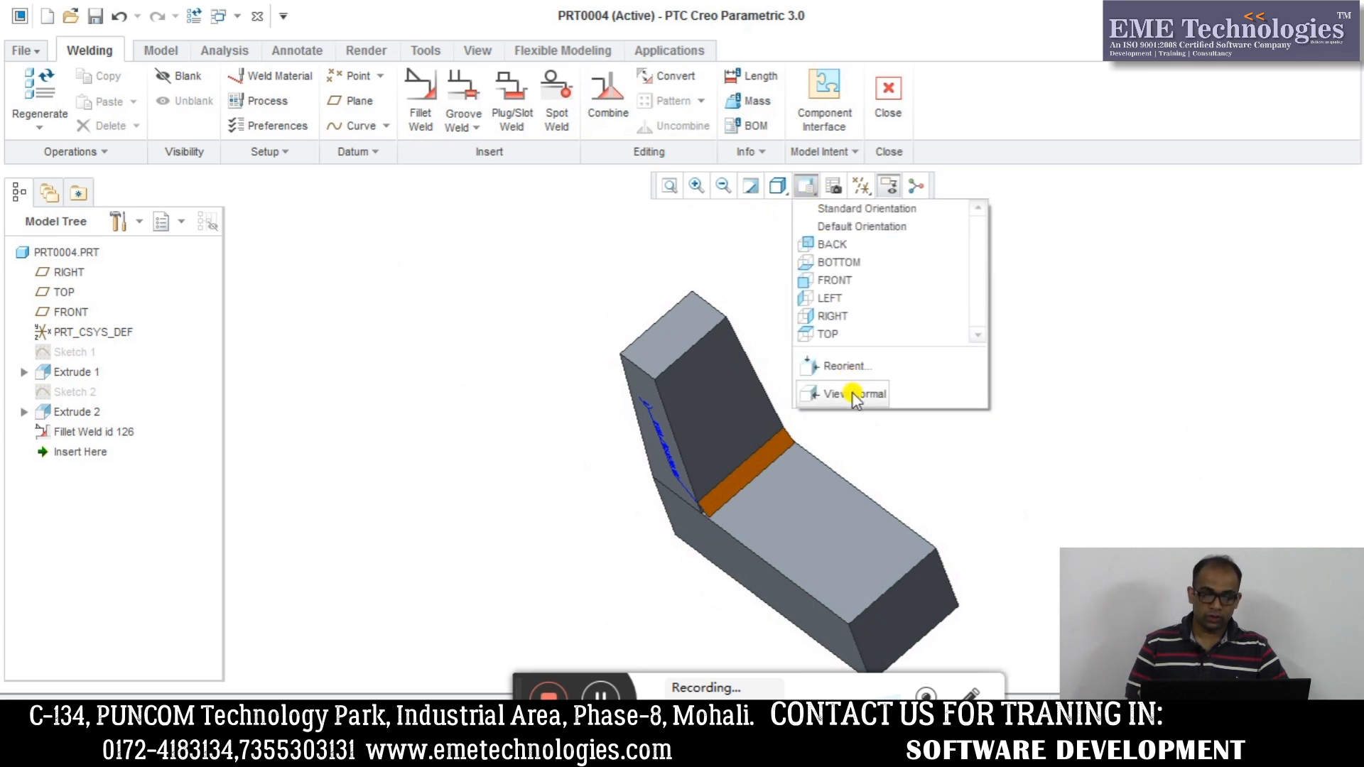
click(852, 396)
click(803, 187)
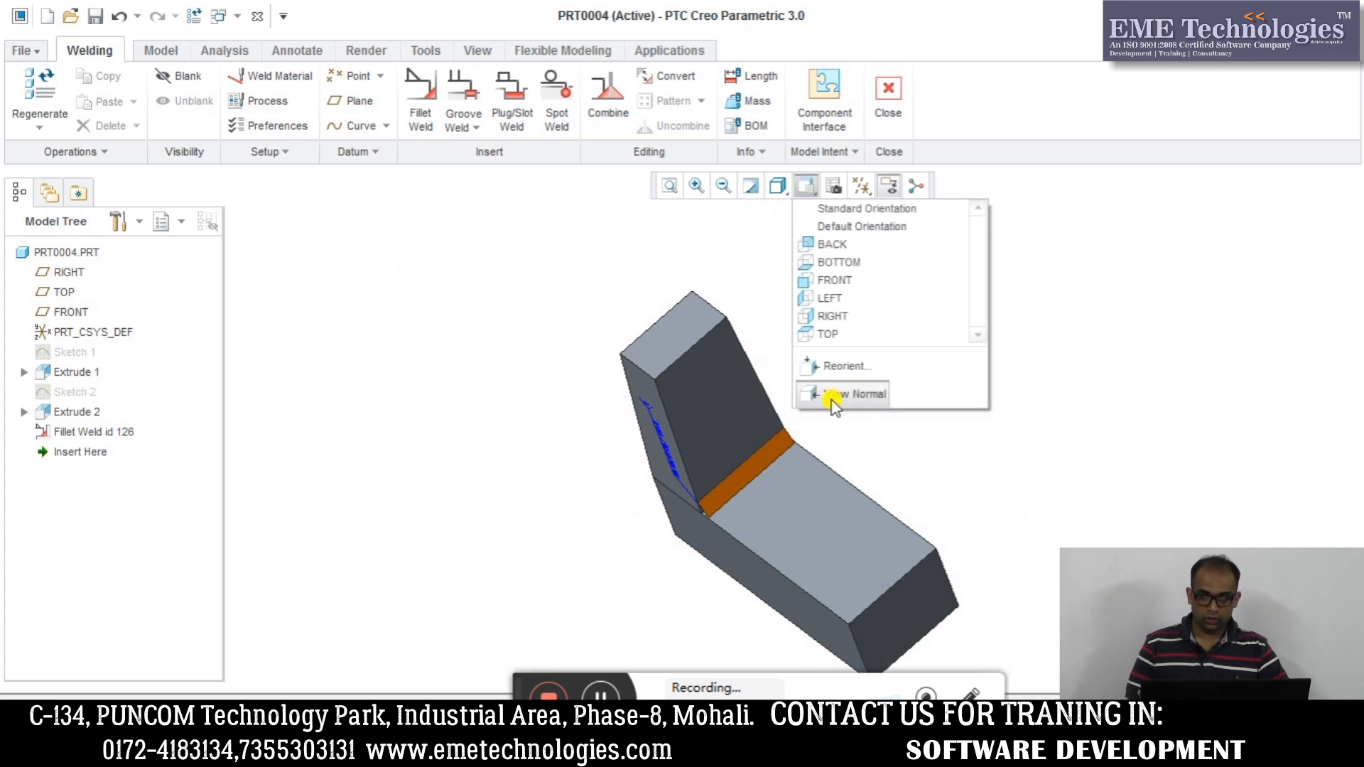
click(826, 366)
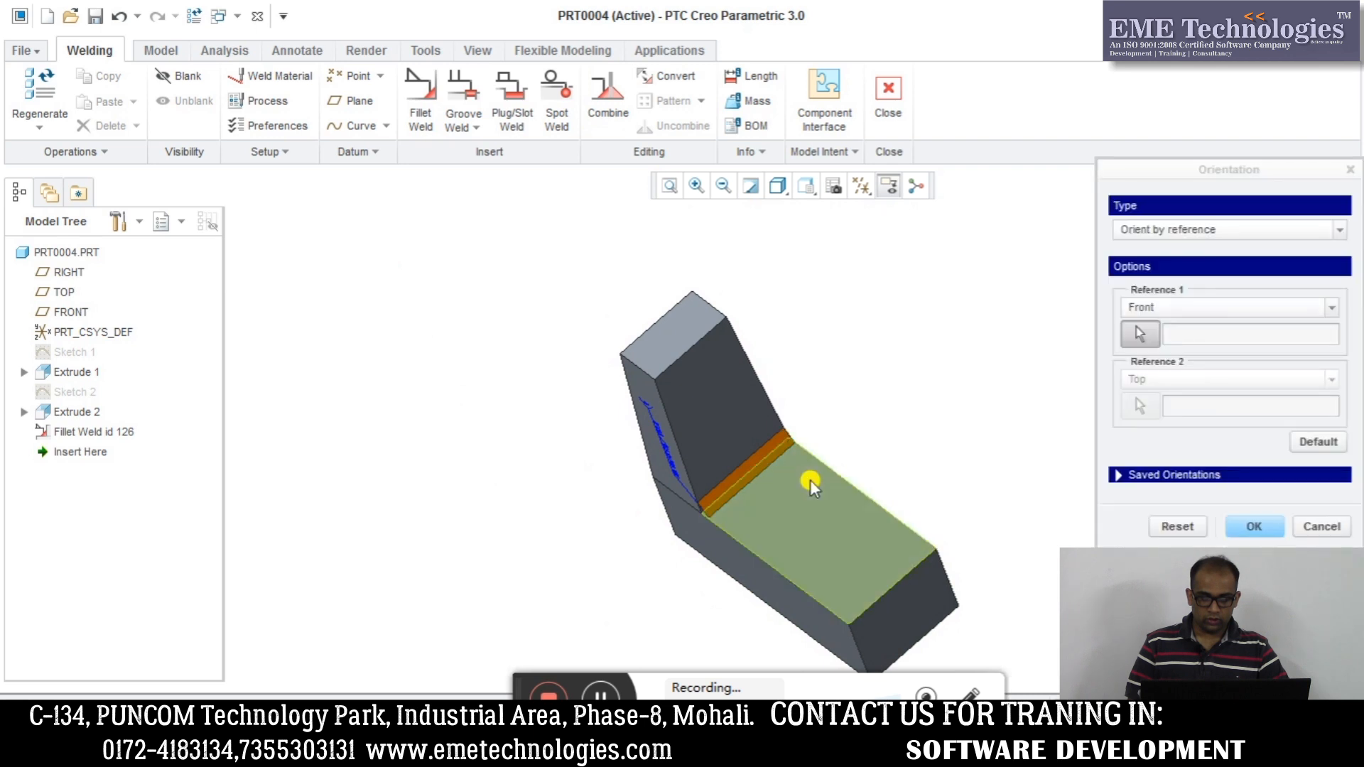
click(767, 556)
click(1265, 533)
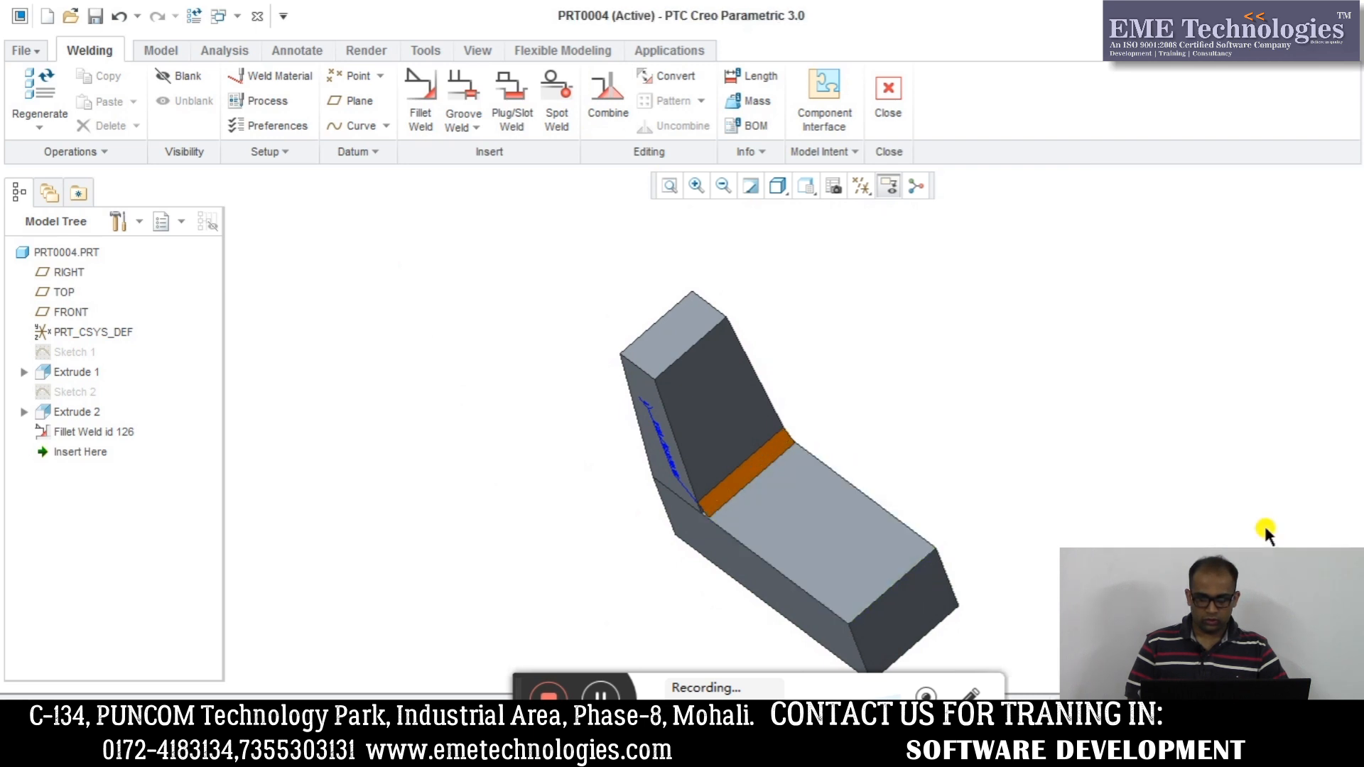
Start the weld mass report and add the found fillet weld to the selected items in the feature search
middle_drag(939, 363, 787, 470)
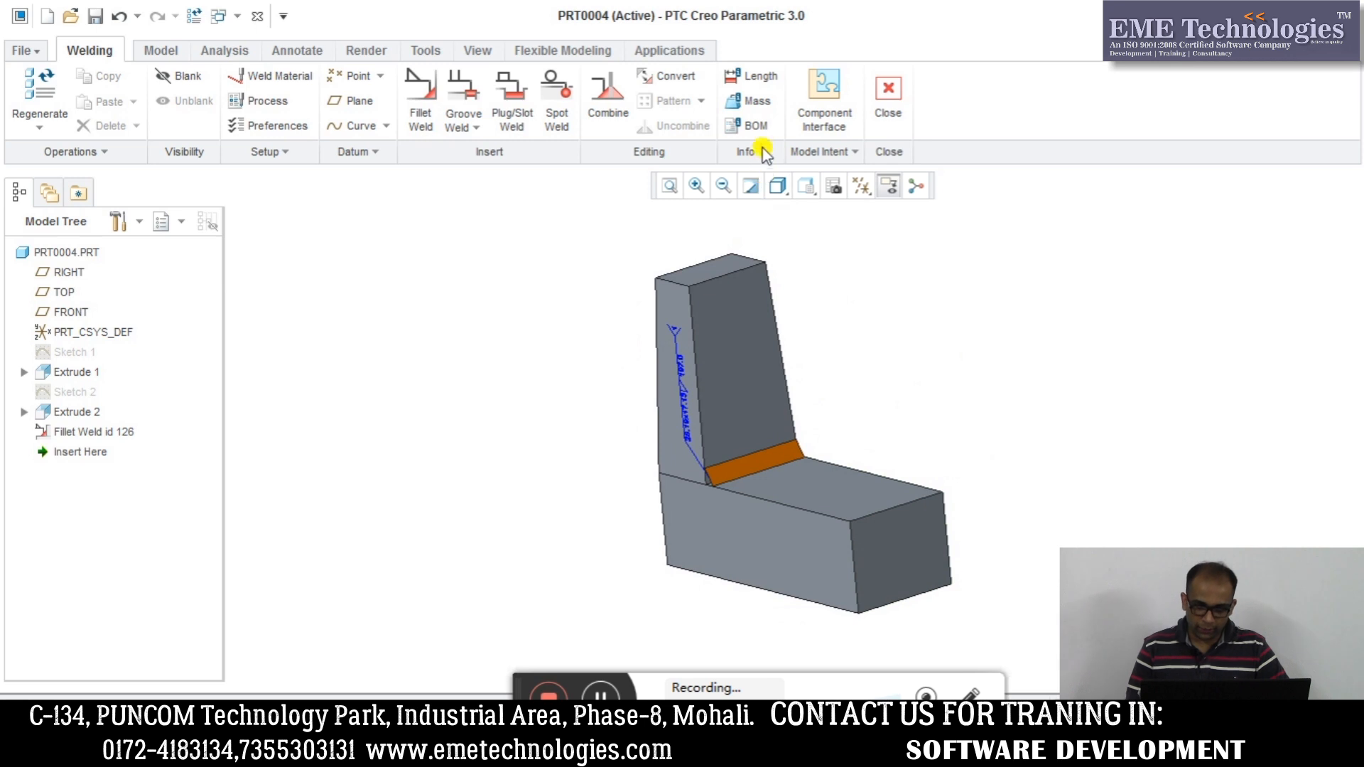
click(747, 101)
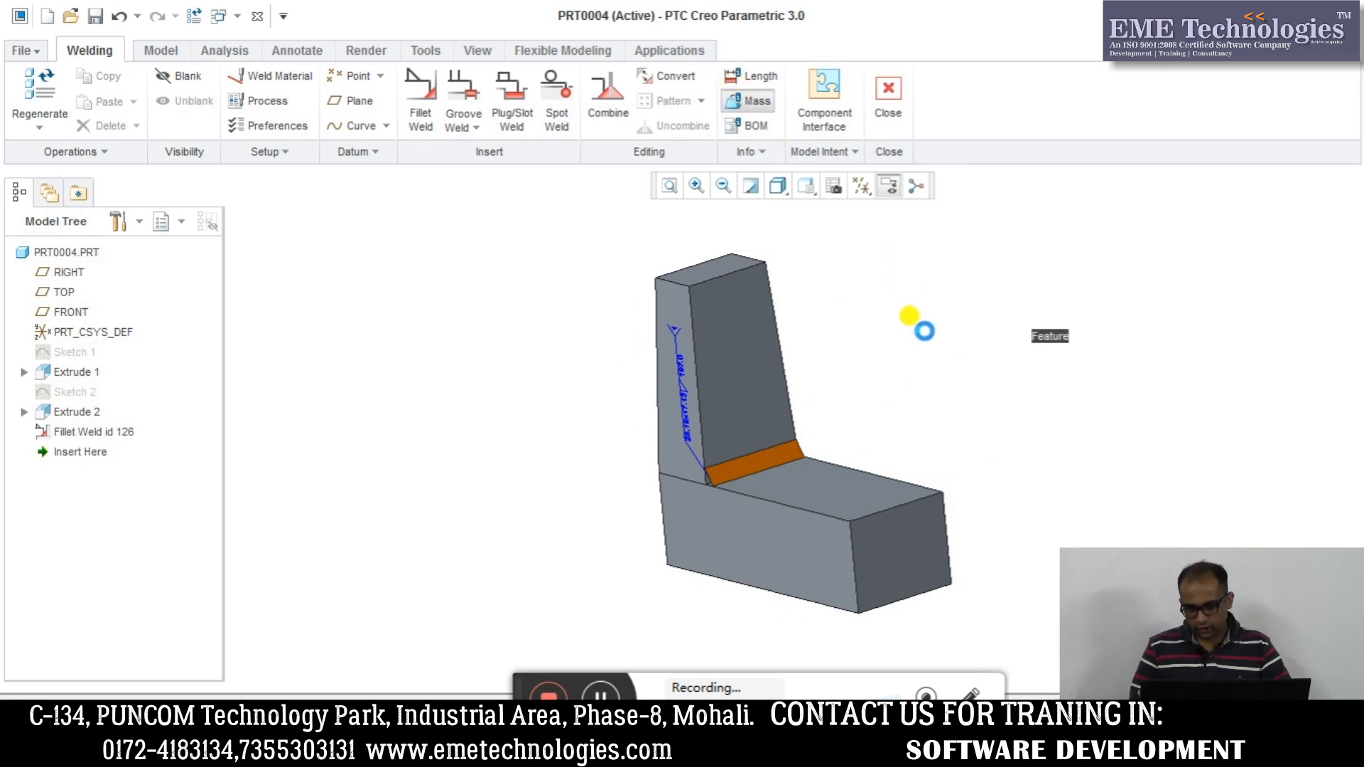
drag(1069, 87, 1035, 6)
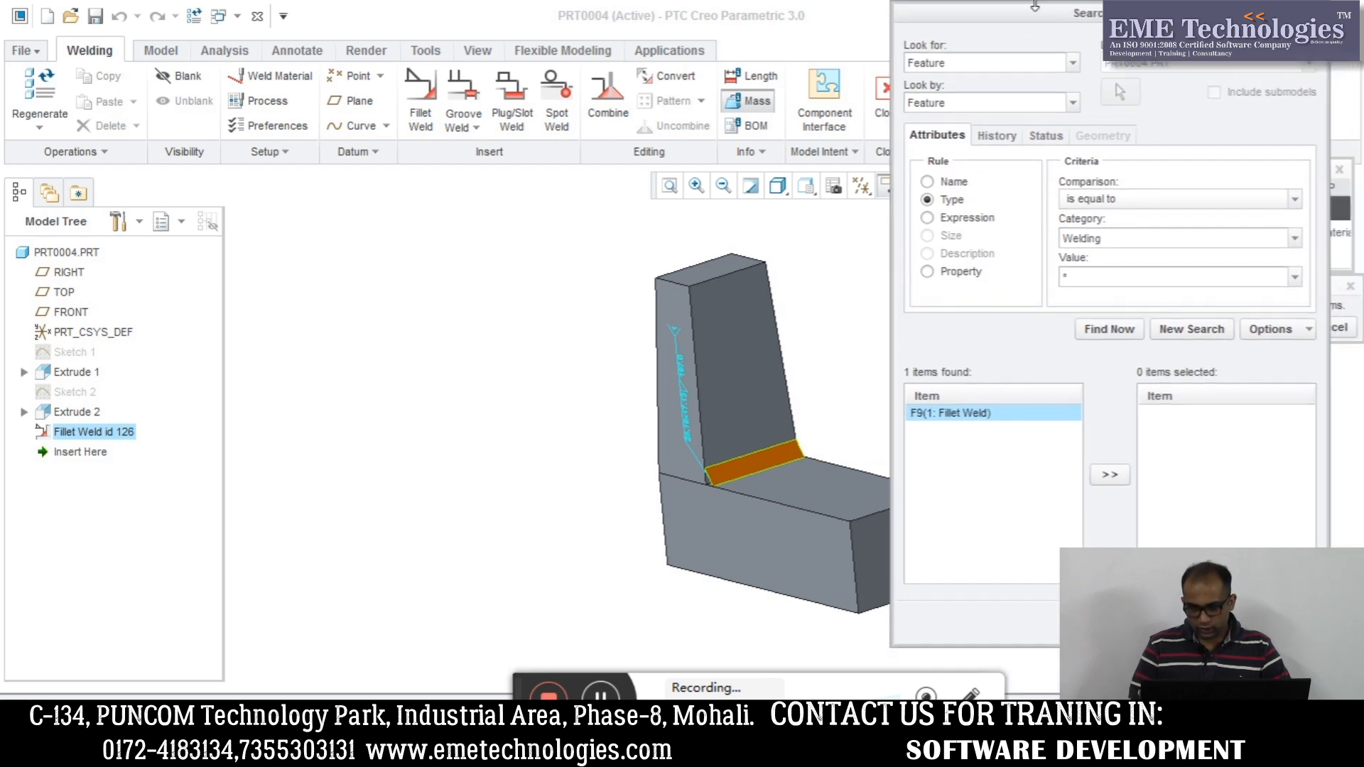
click(1109, 475)
click(1221, 414)
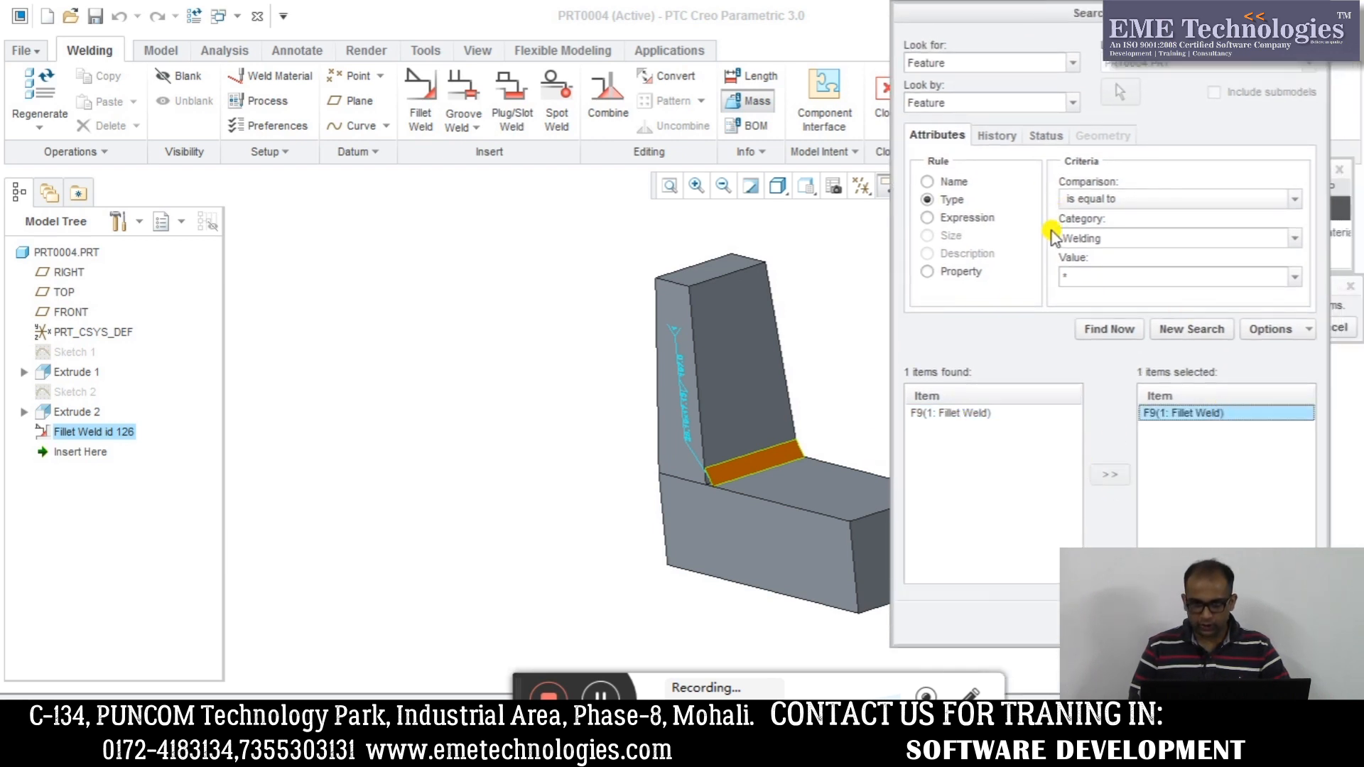
Review the weld search criteria for the Type rule, the Property rule and the Expression rule
click(1121, 200)
click(1121, 224)
right_click(1192, 414)
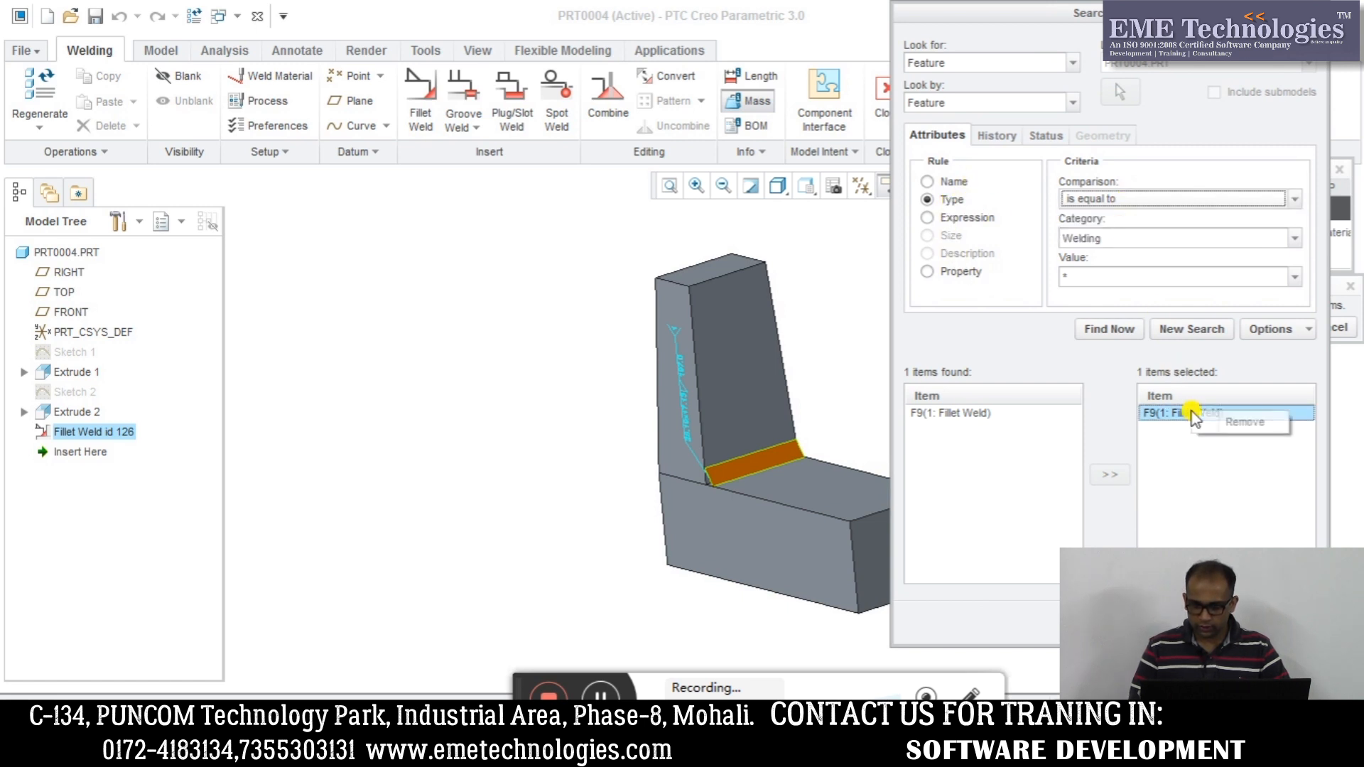
click(1130, 288)
click(928, 272)
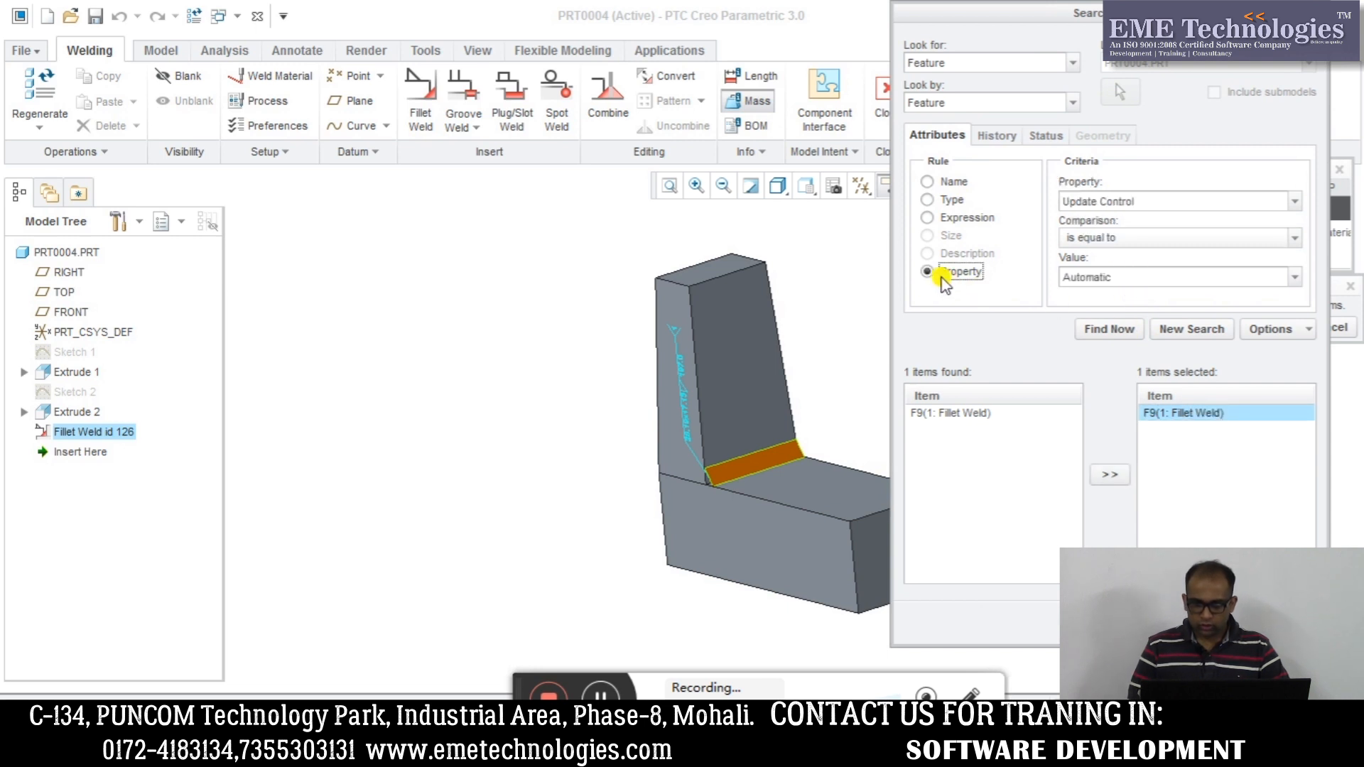
click(952, 217)
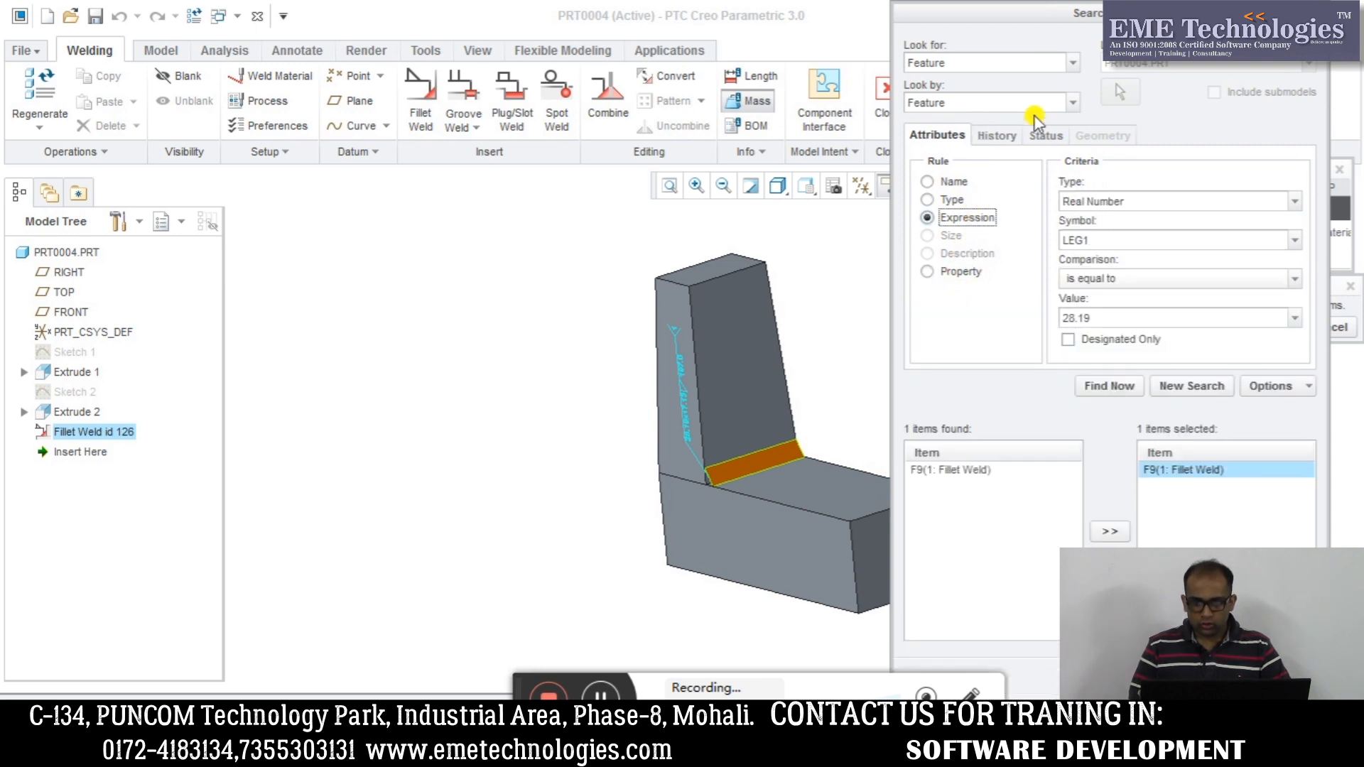
Highlight the found fillet weld from the search results and examine its weld symbol on the upright
click(1030, 517)
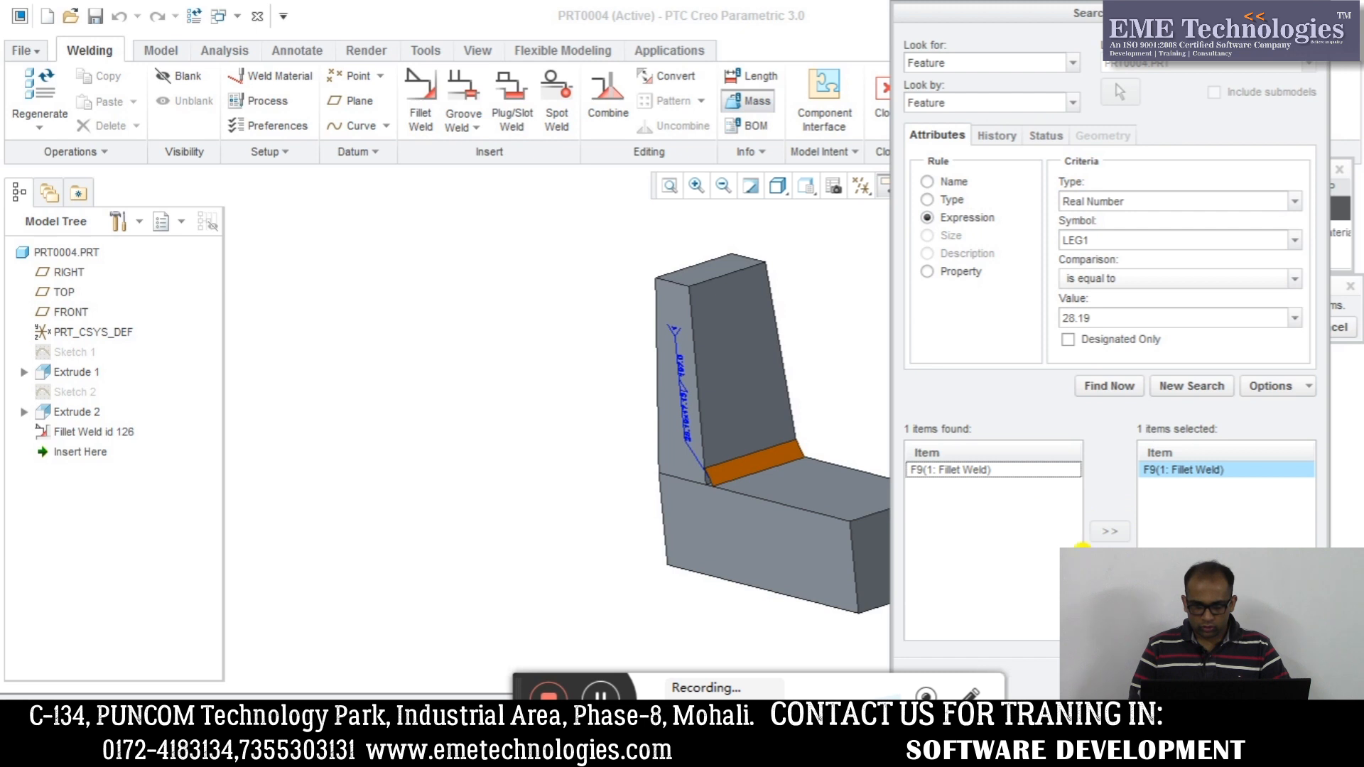
click(990, 469)
scroll(703, 405, down, 5)
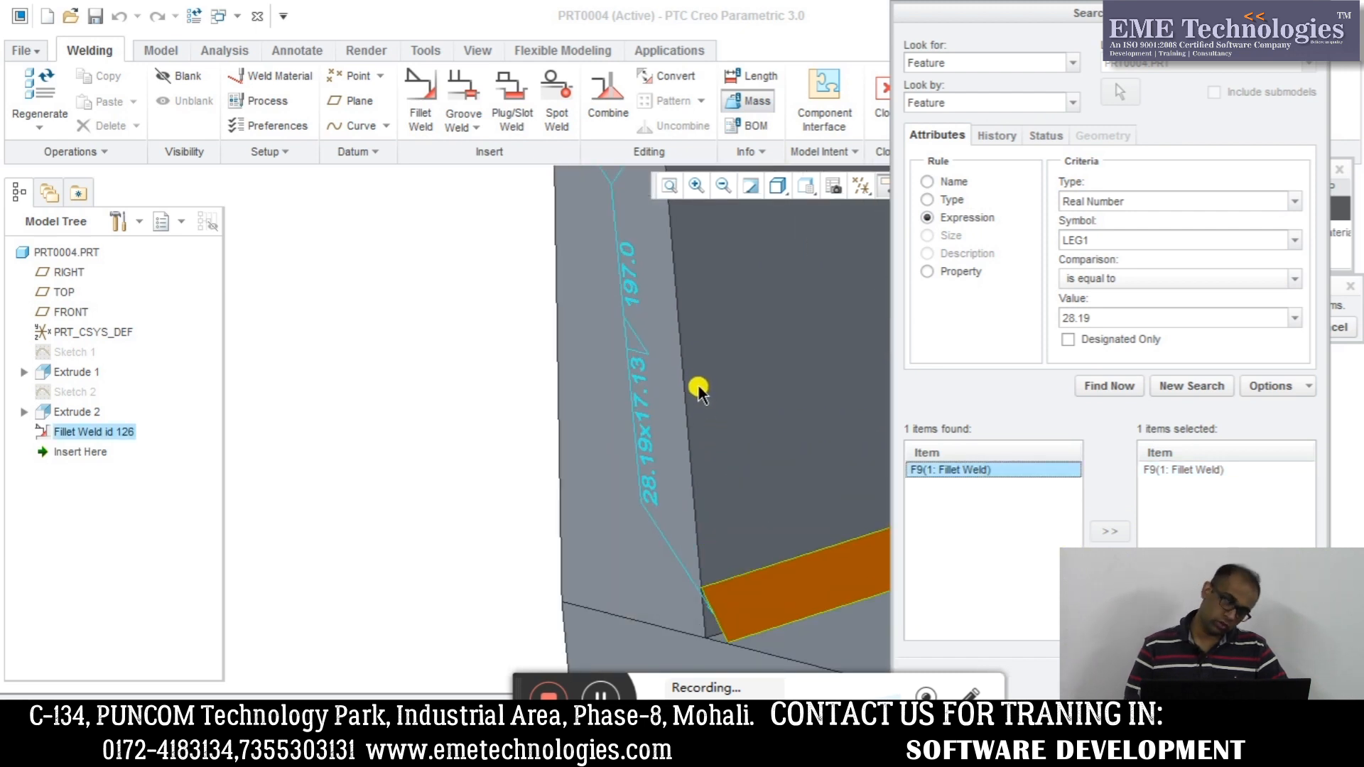
scroll(698, 389, up, 2)
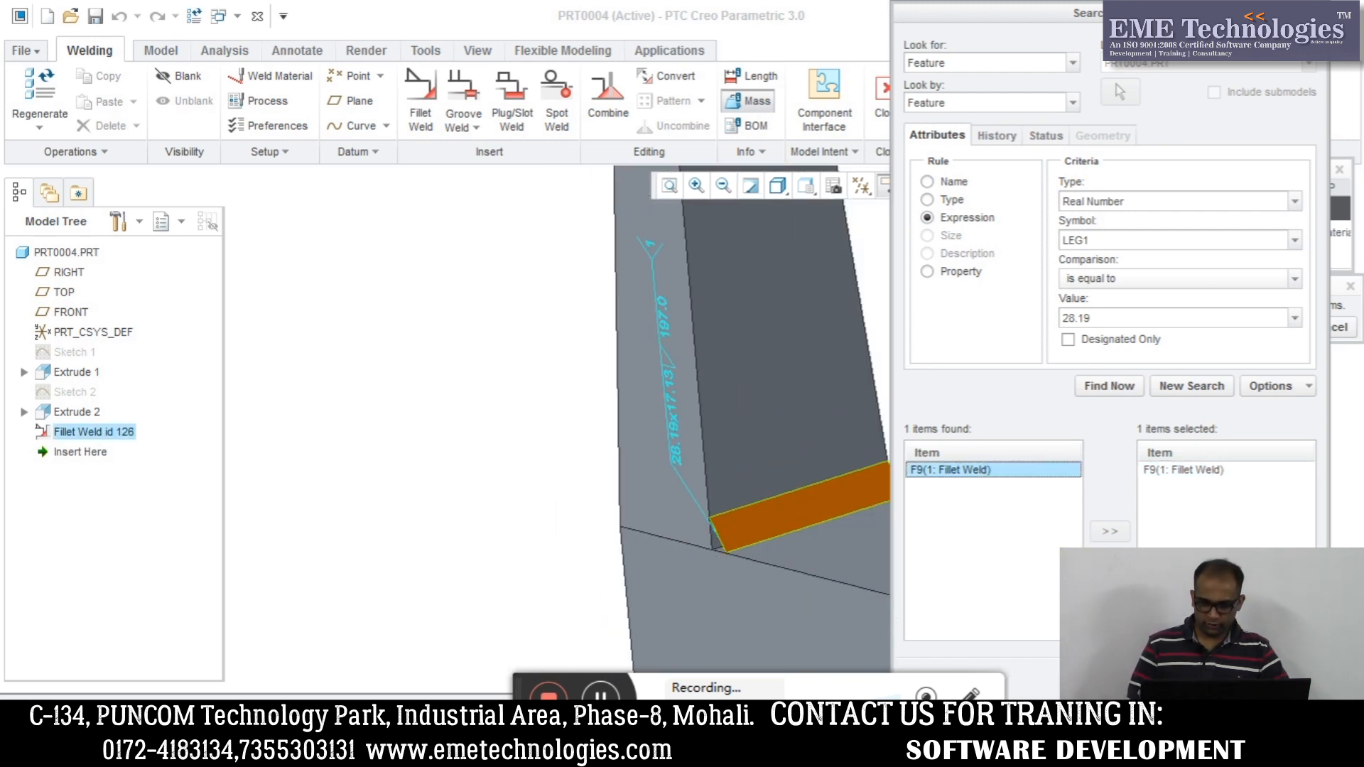
Finish the weld selection, read the fillet weld's mass report, and exit the weld mass command
click(1279, 670)
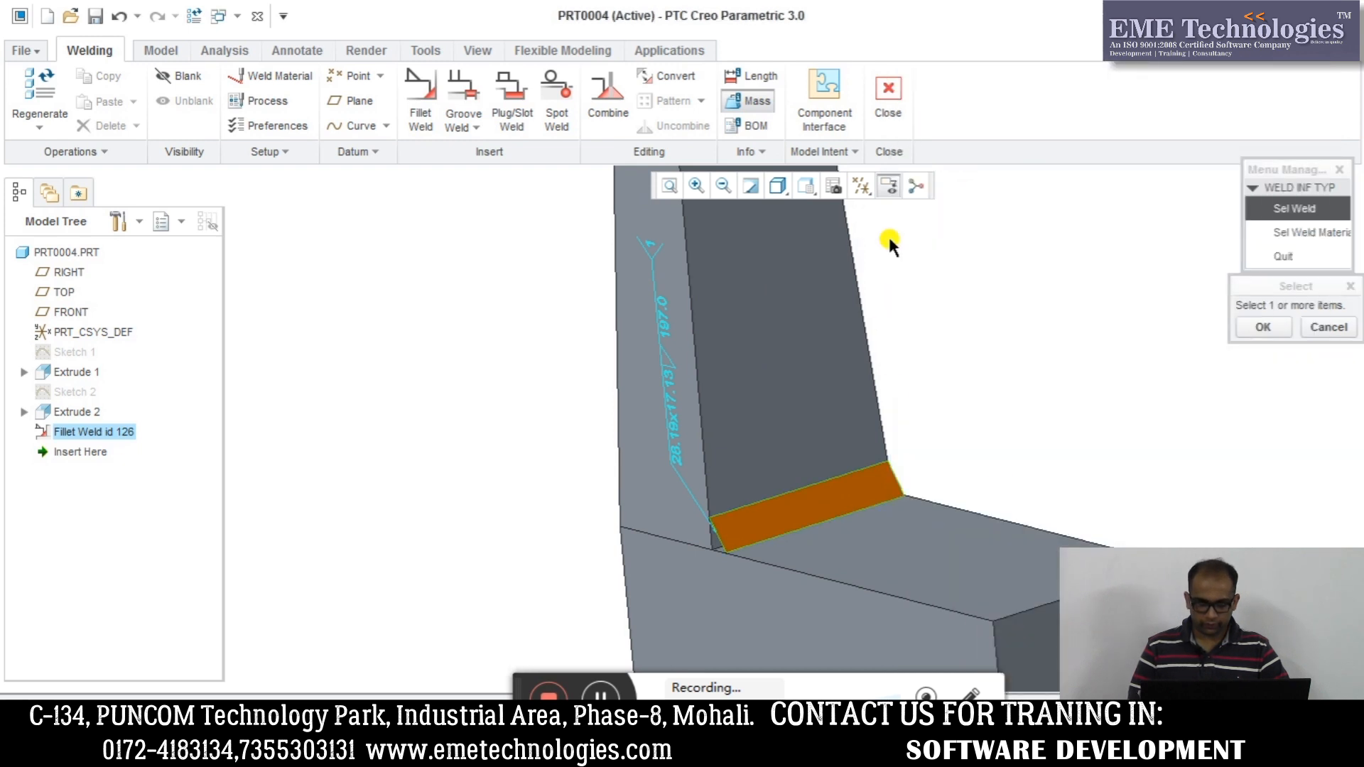
scroll(874, 221, up, 3)
click(1280, 329)
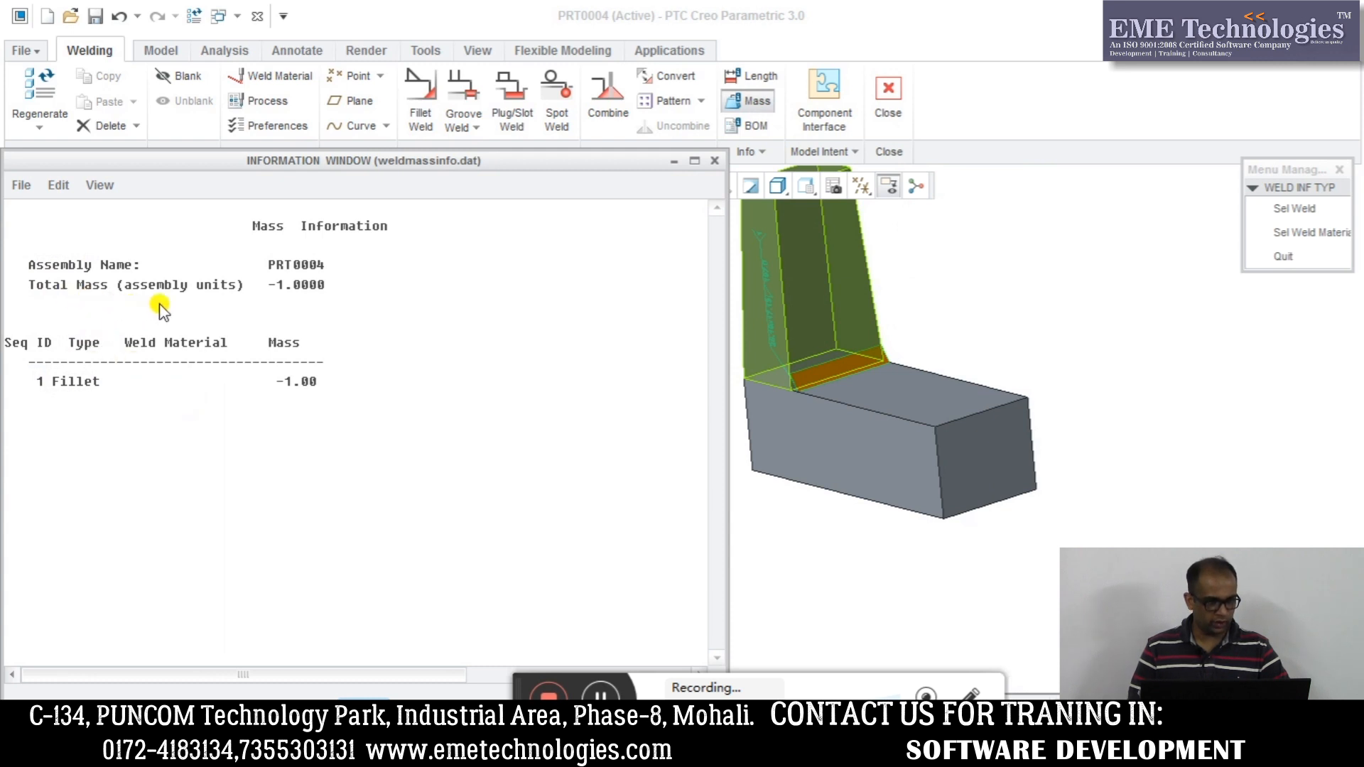
click(701, 164)
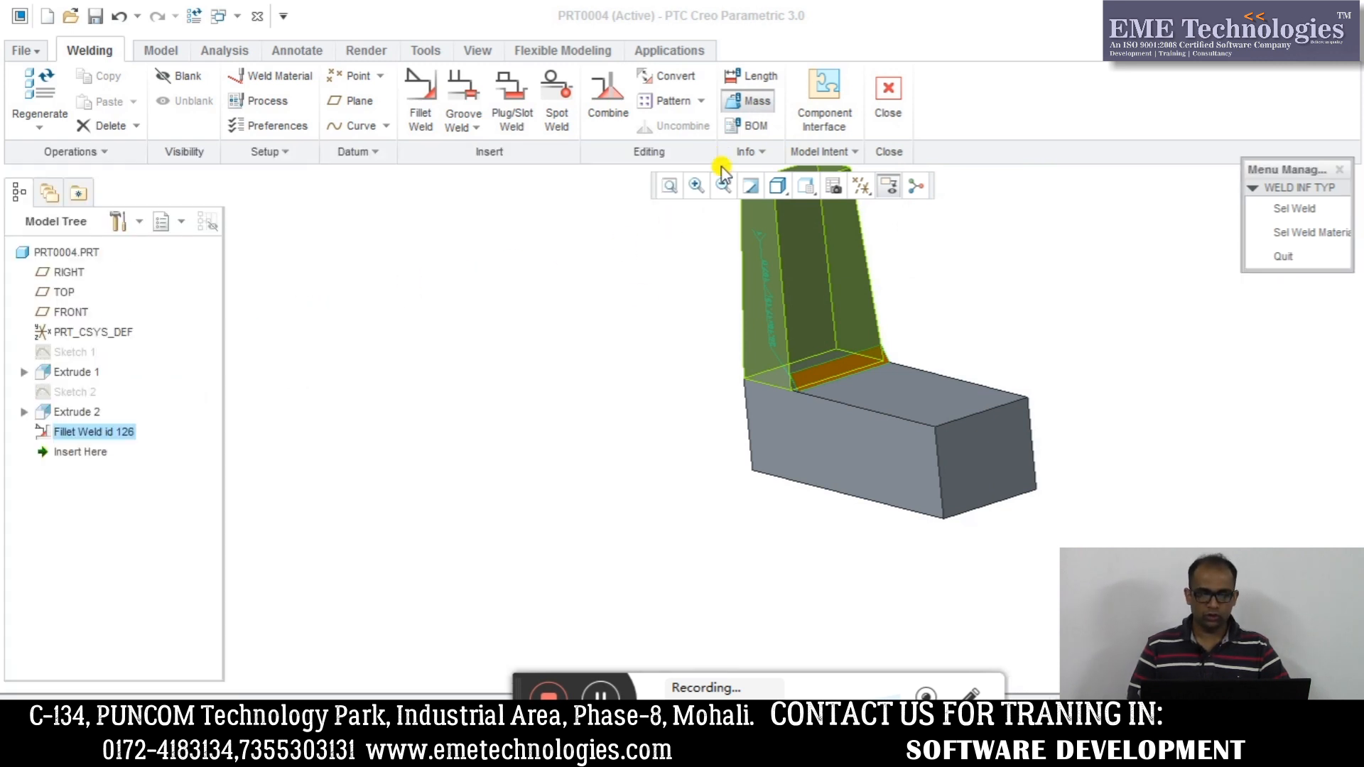
scroll(734, 478, up, 4)
click(1273, 259)
click(669, 186)
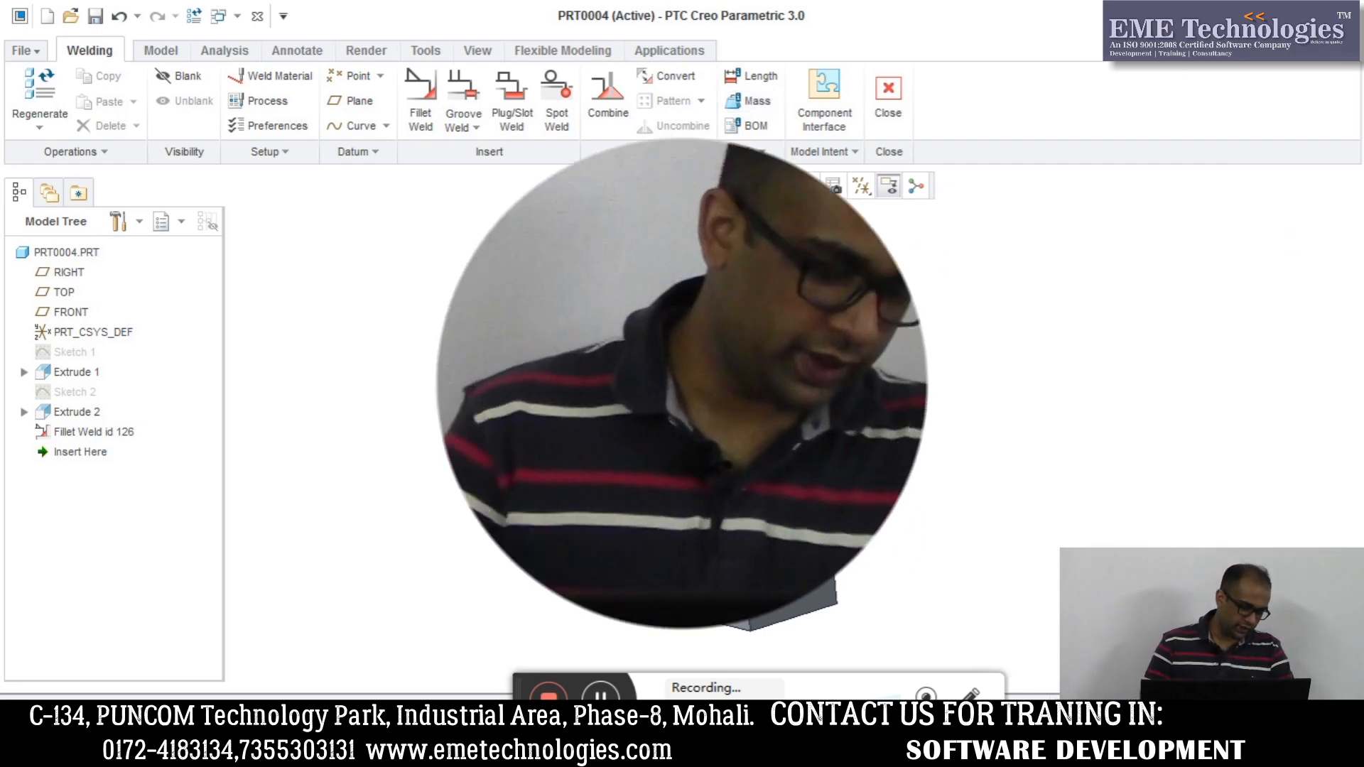